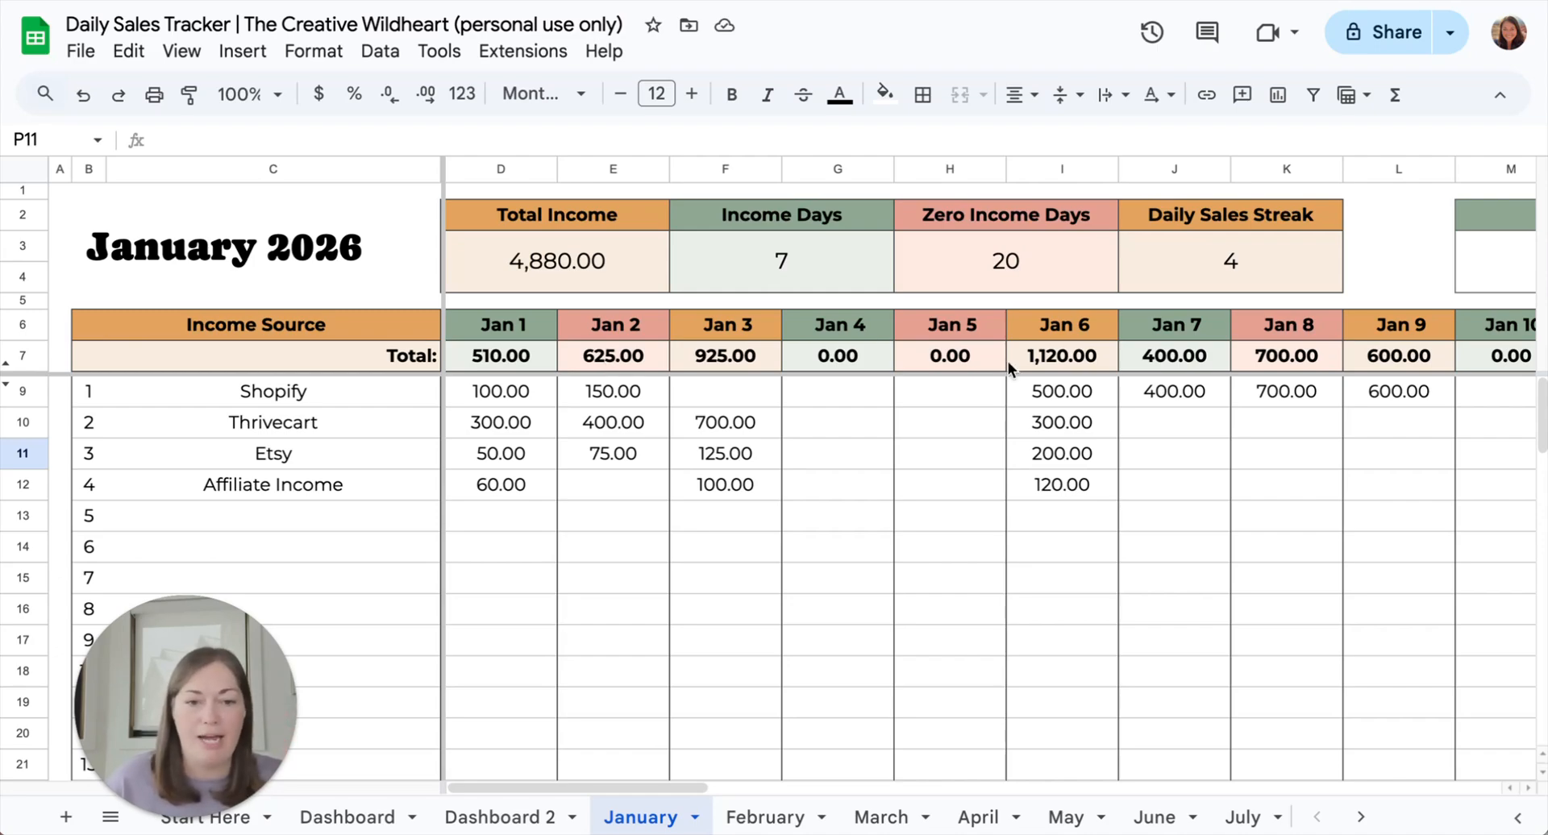
Examine the January income summary, the daily totals row and the empty Max and Min boxes
scroll(1008, 361, "right", 2)
scroll(1008, 361, "left", 2)
scroll(806, 361, "right", 12)
scroll(808, 362, "left", 12)
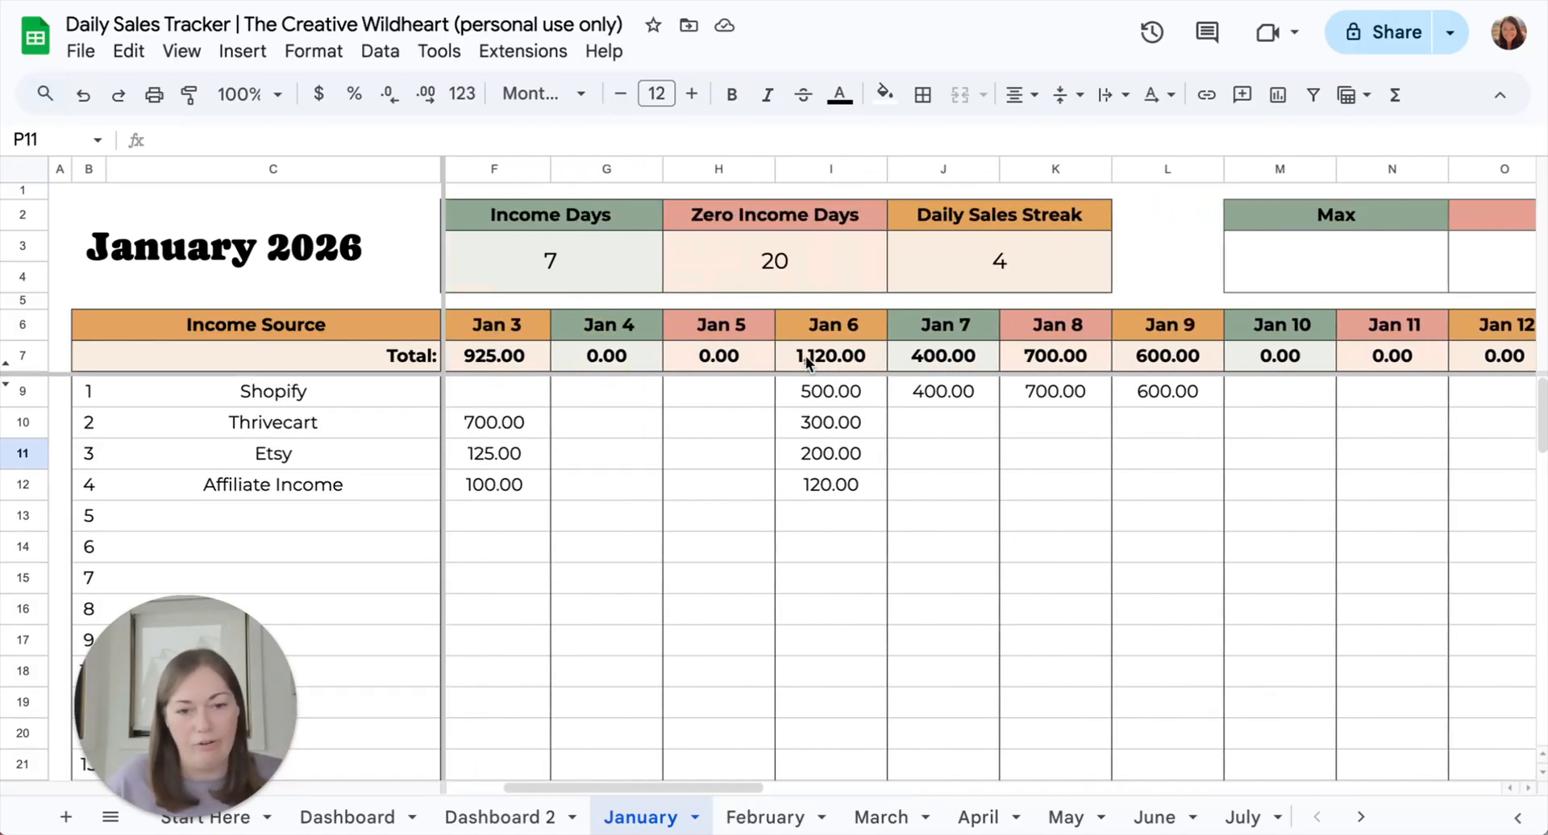
scroll(999, 366, "right", 3)
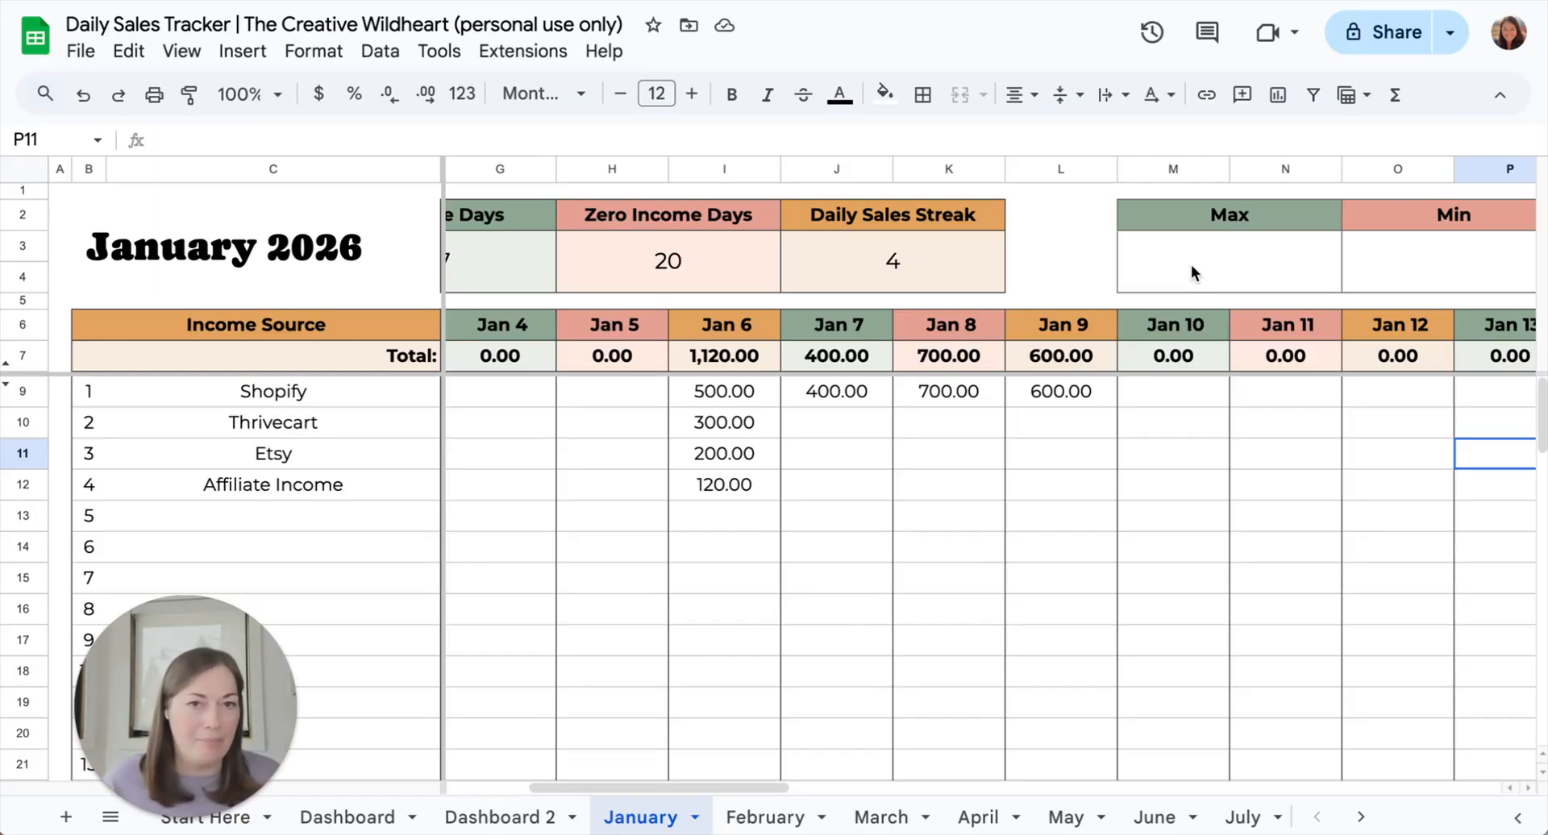
scroll(1003, 365, "left", 5)
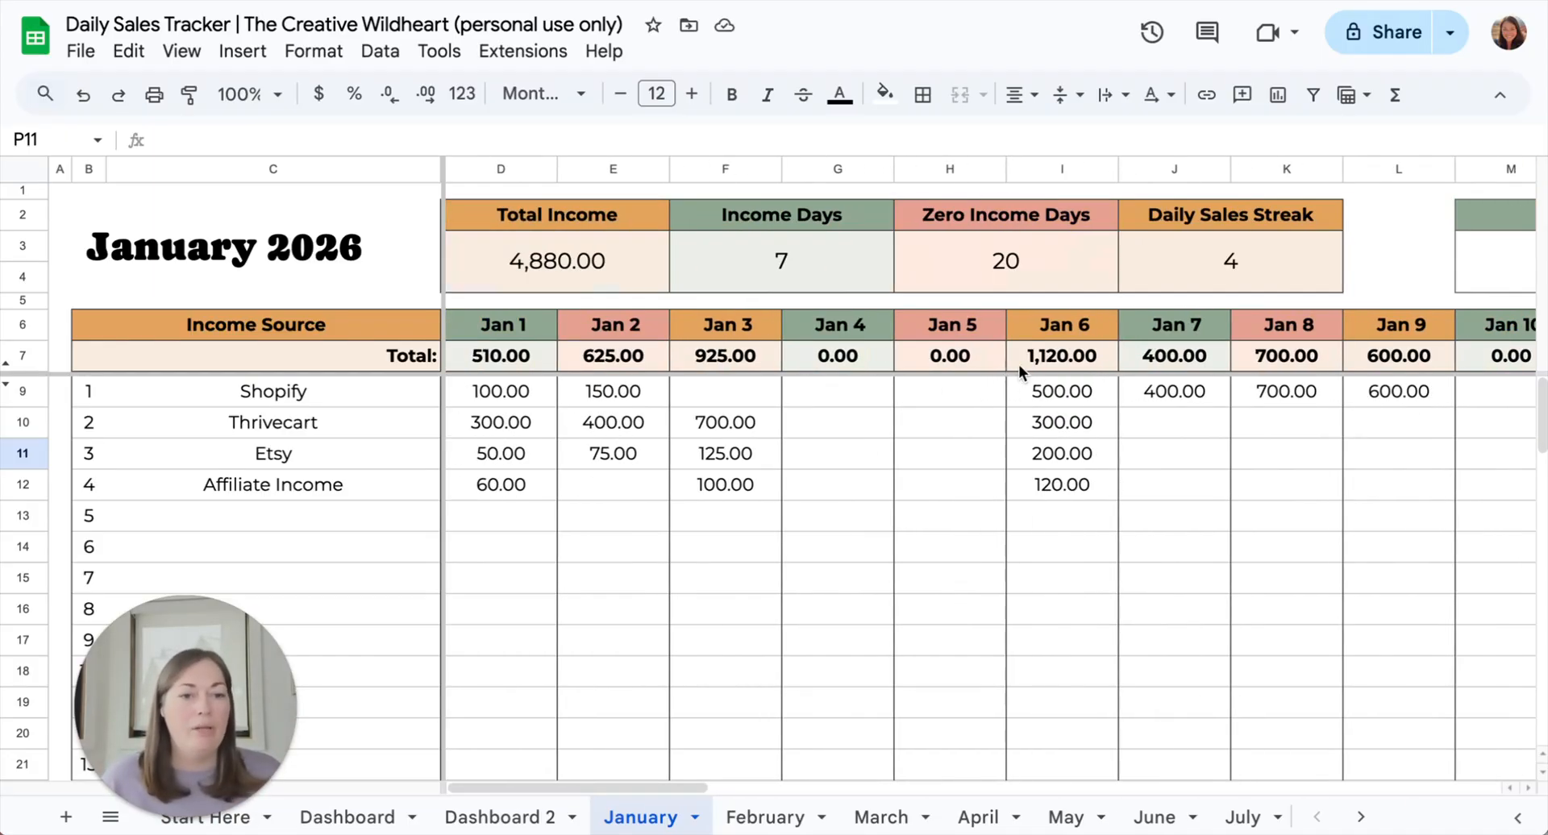
scroll(1222, 379, "right", 3)
scroll(1029, 355, "left", 2)
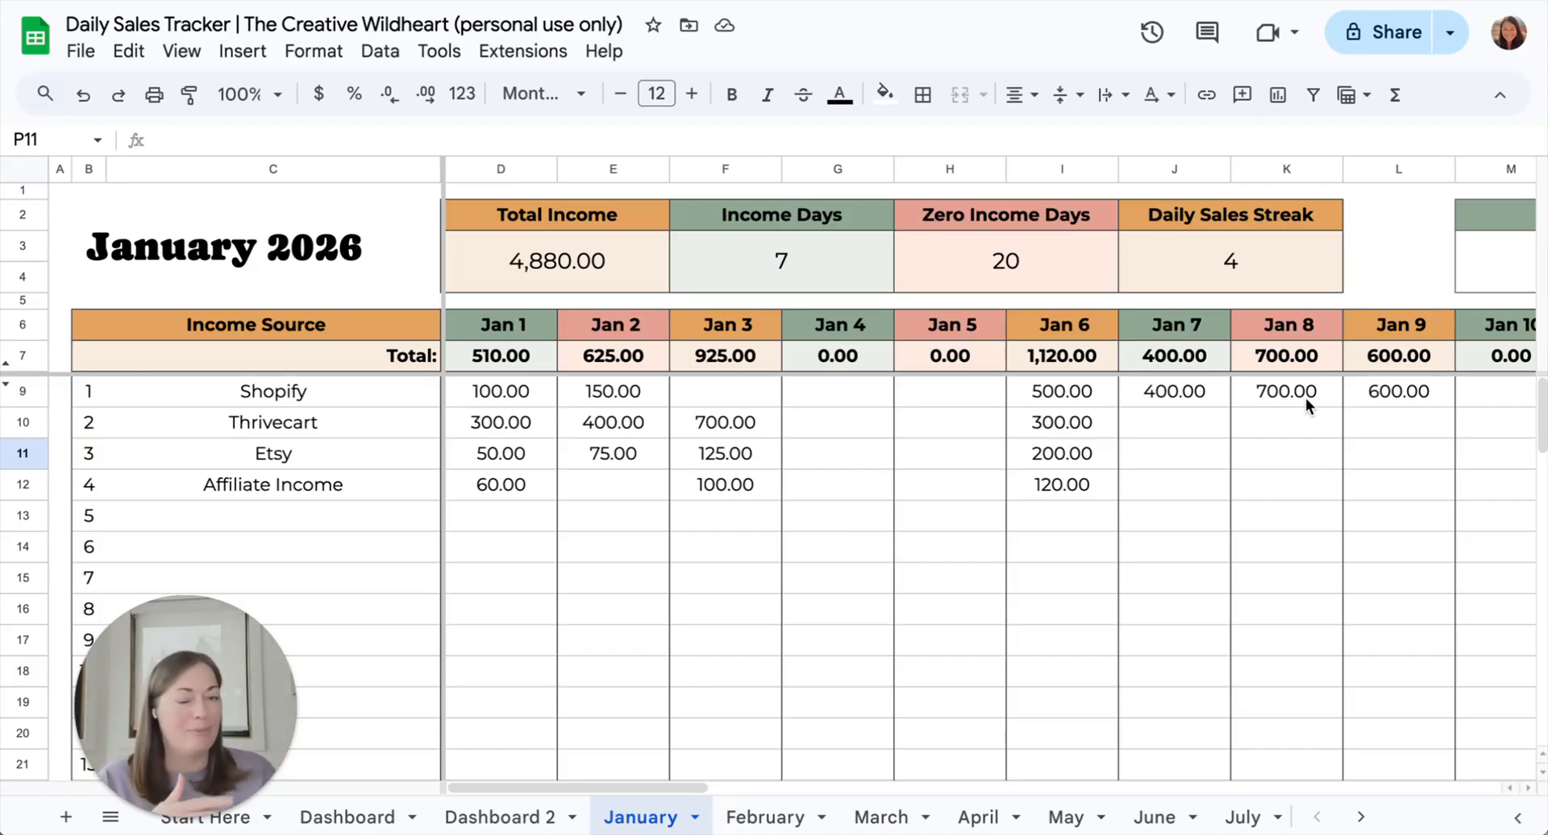
scroll(1485, 389, "right", 1)
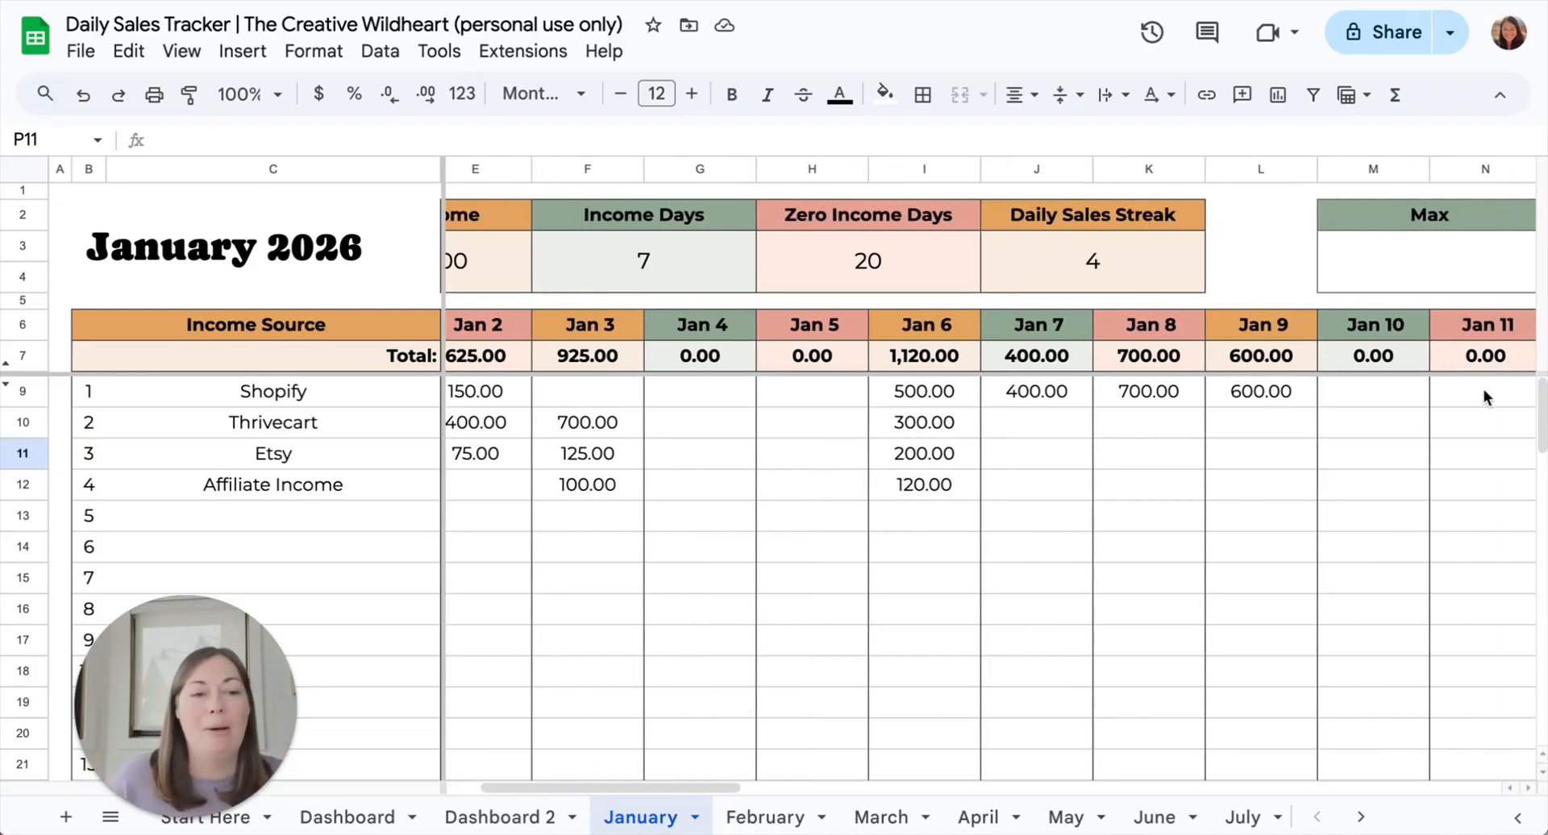
Enter =max(D7:AH7) in the cell below the Max heading to return January's highest daily total
left_click(1350, 270)
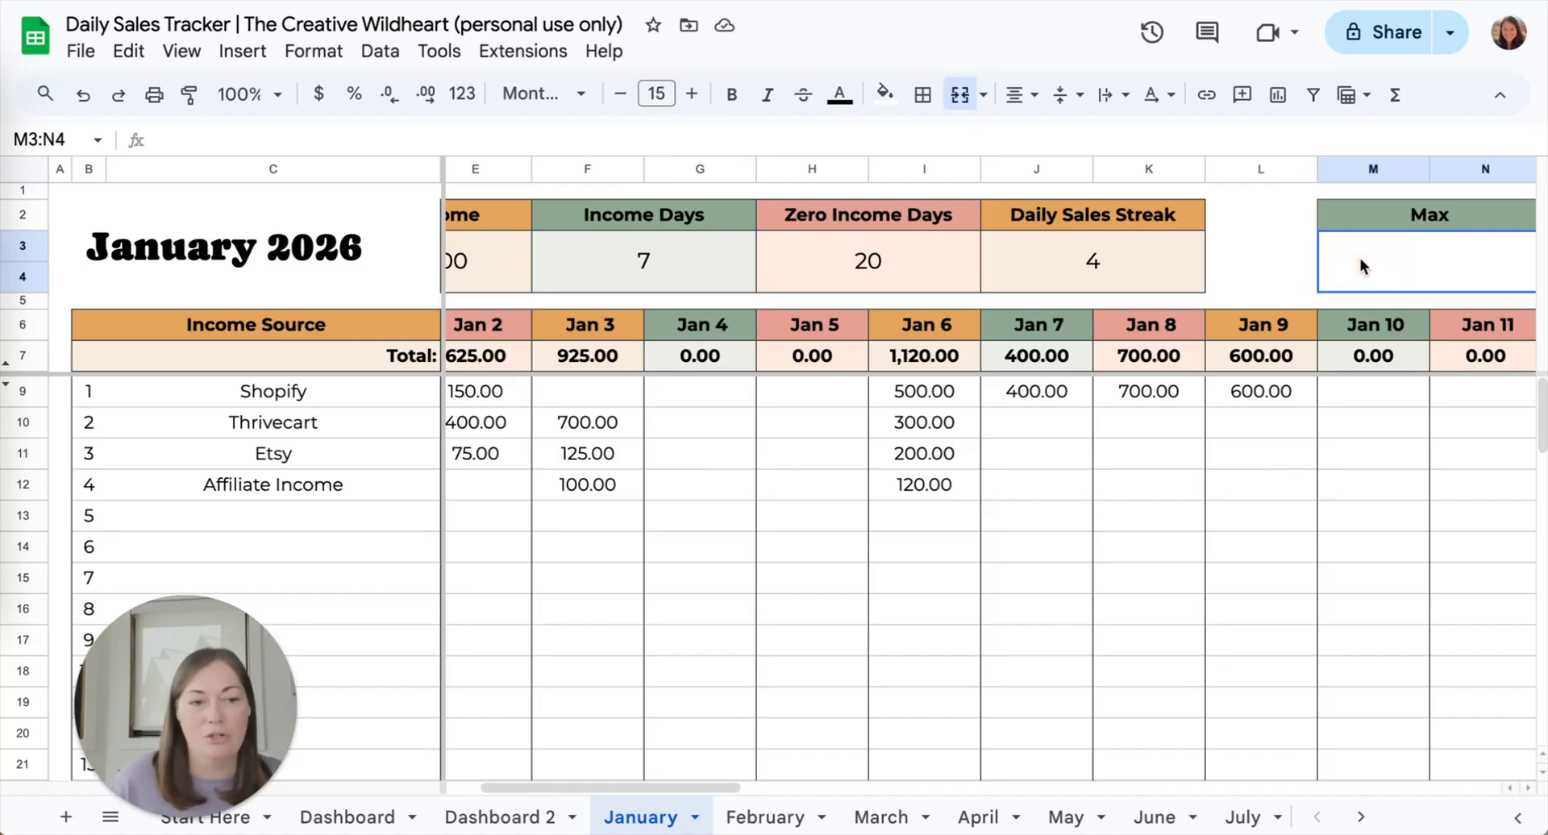
scroll(1361, 266, "right", 2)
scroll(1361, 266, "right", 2)
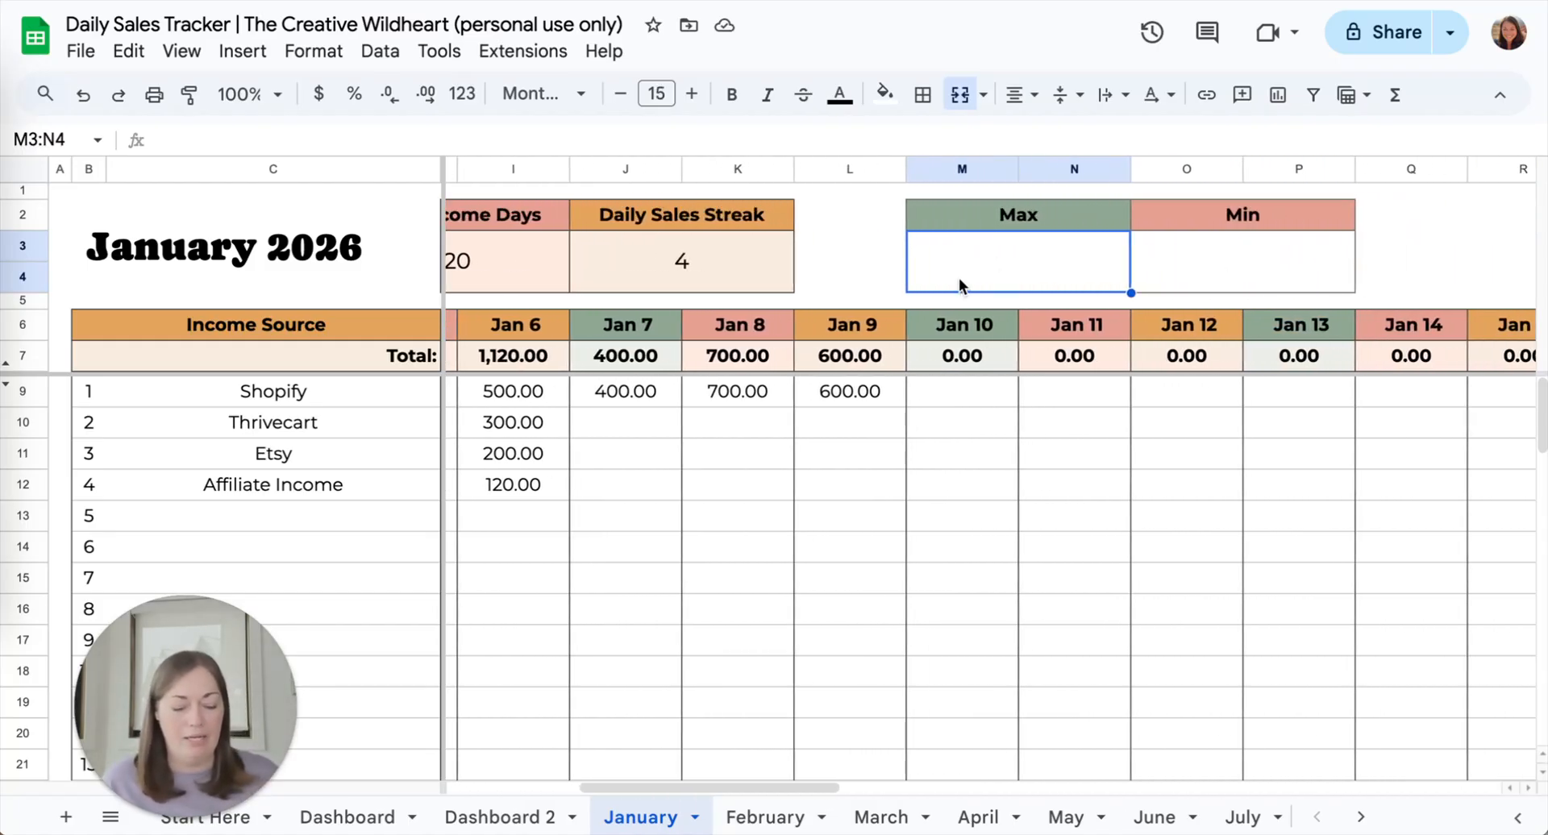
double_click(965, 253)
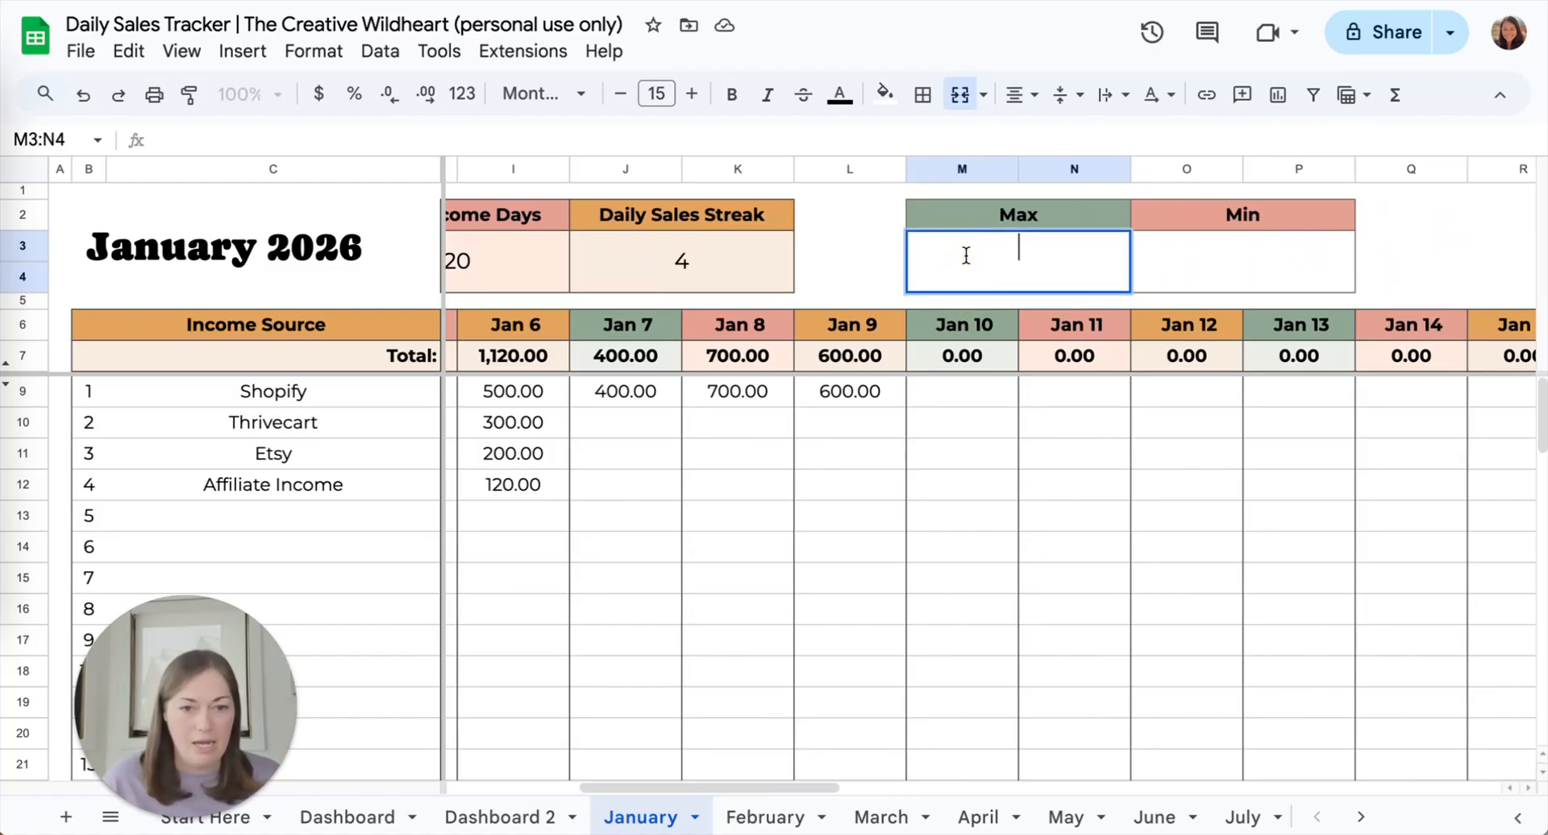
type("=")
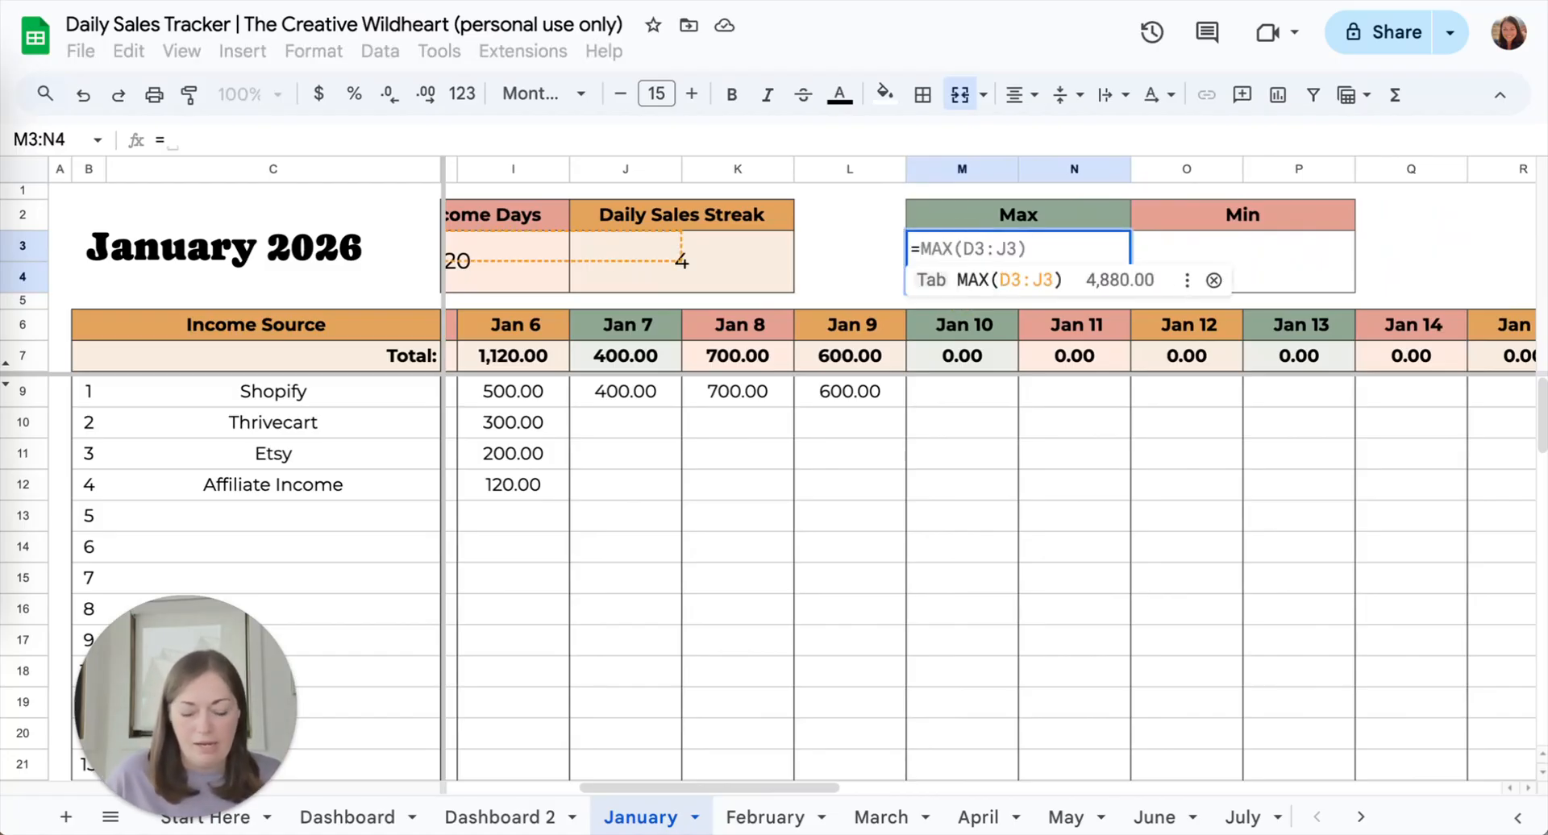
type("max")
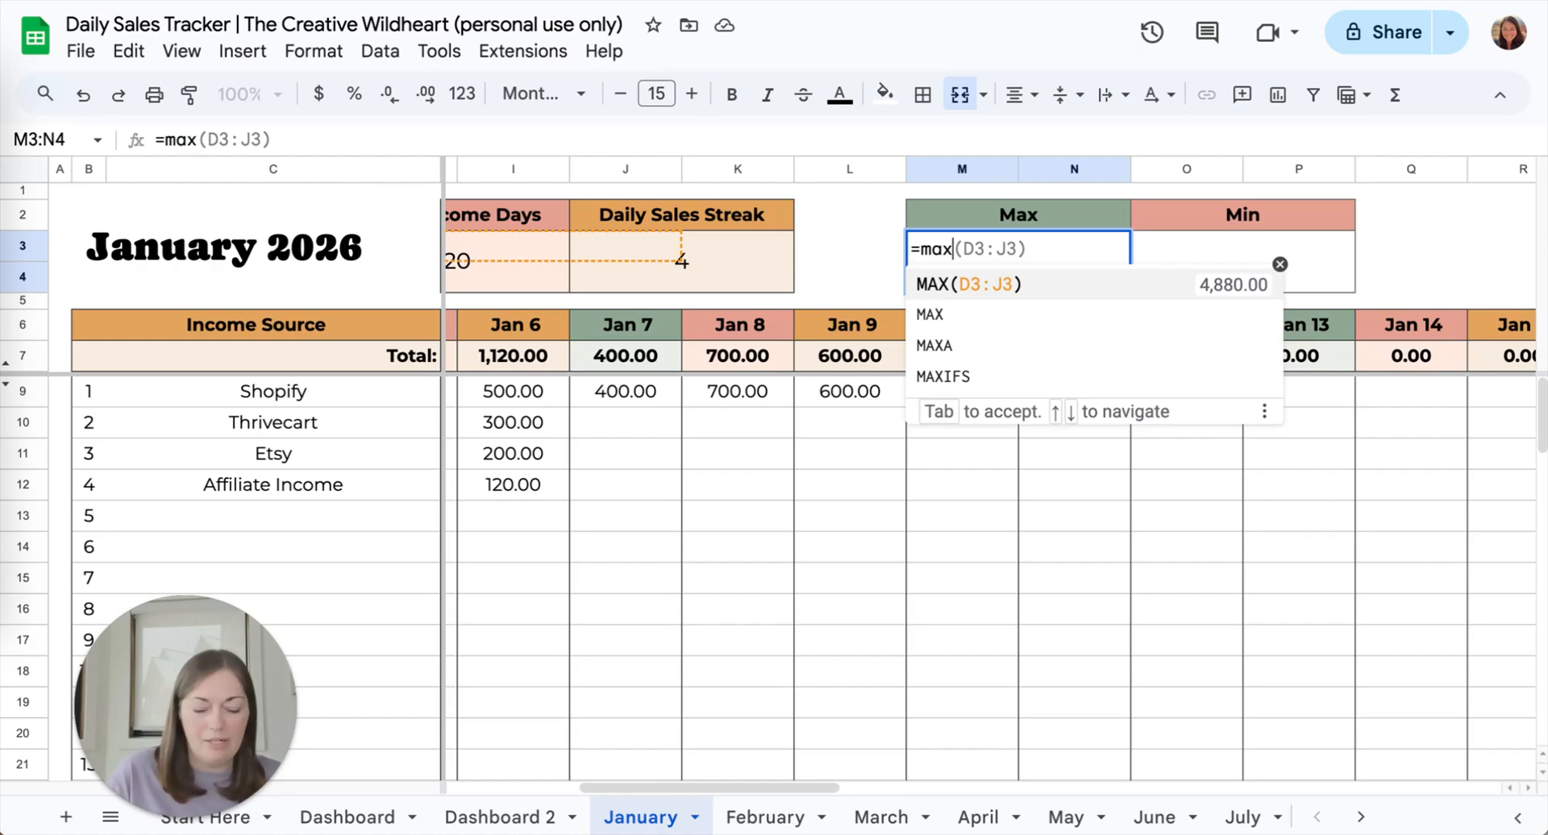
type("(")
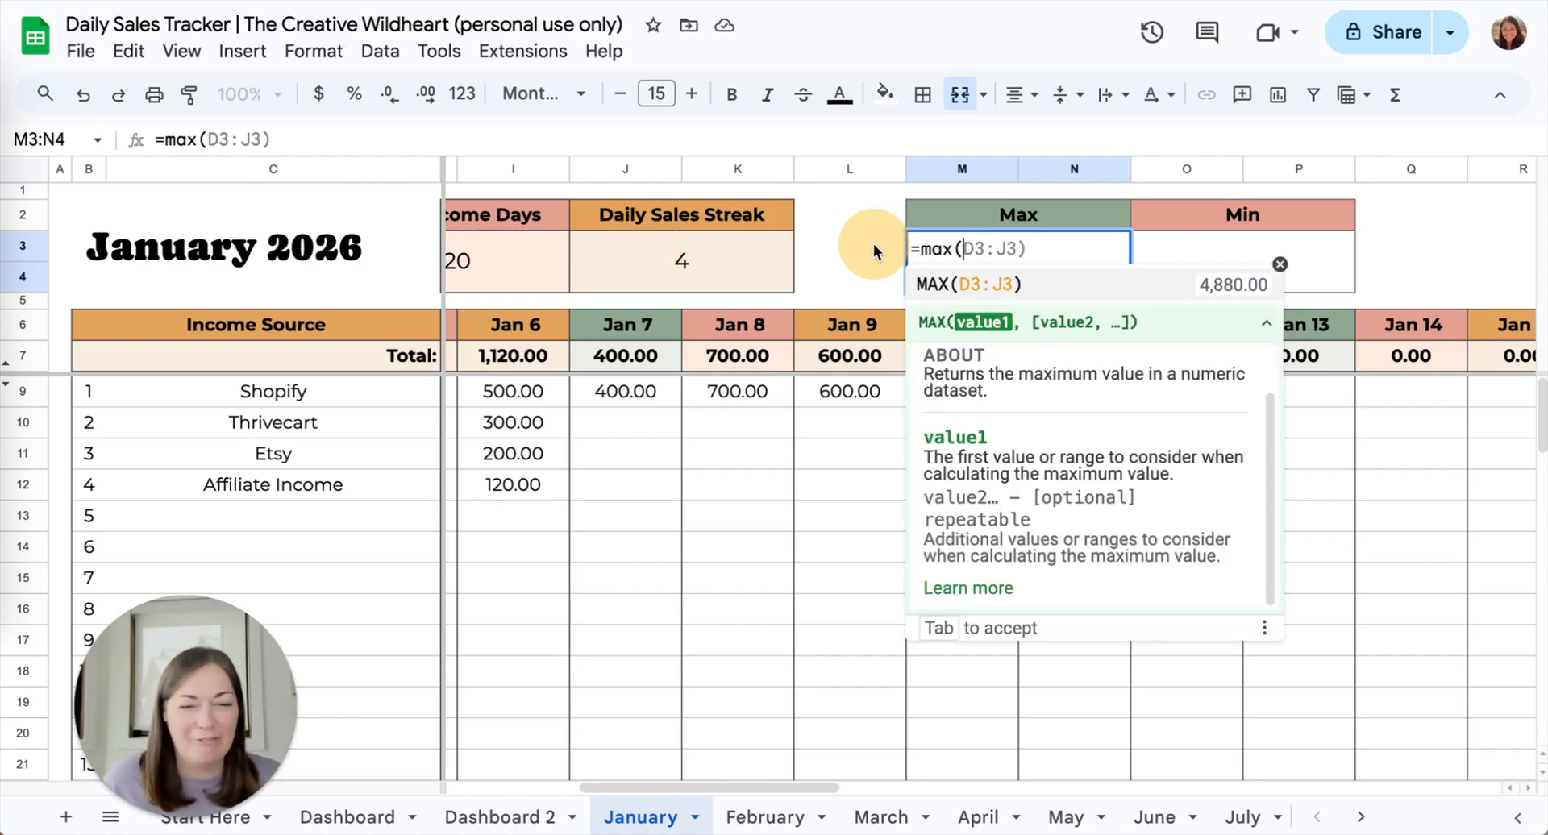
left_click(952, 248)
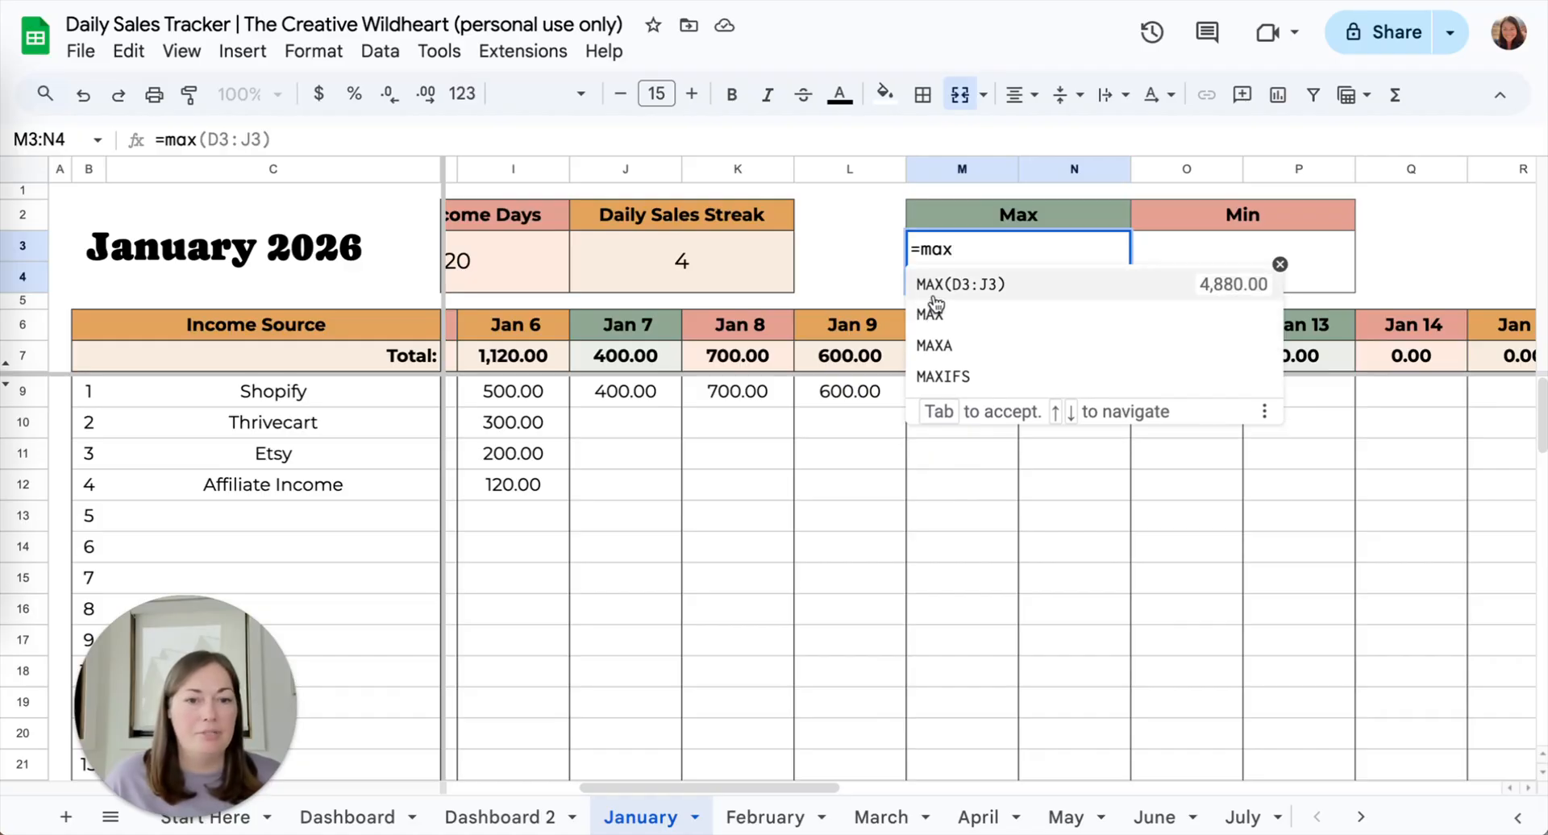
type("(")
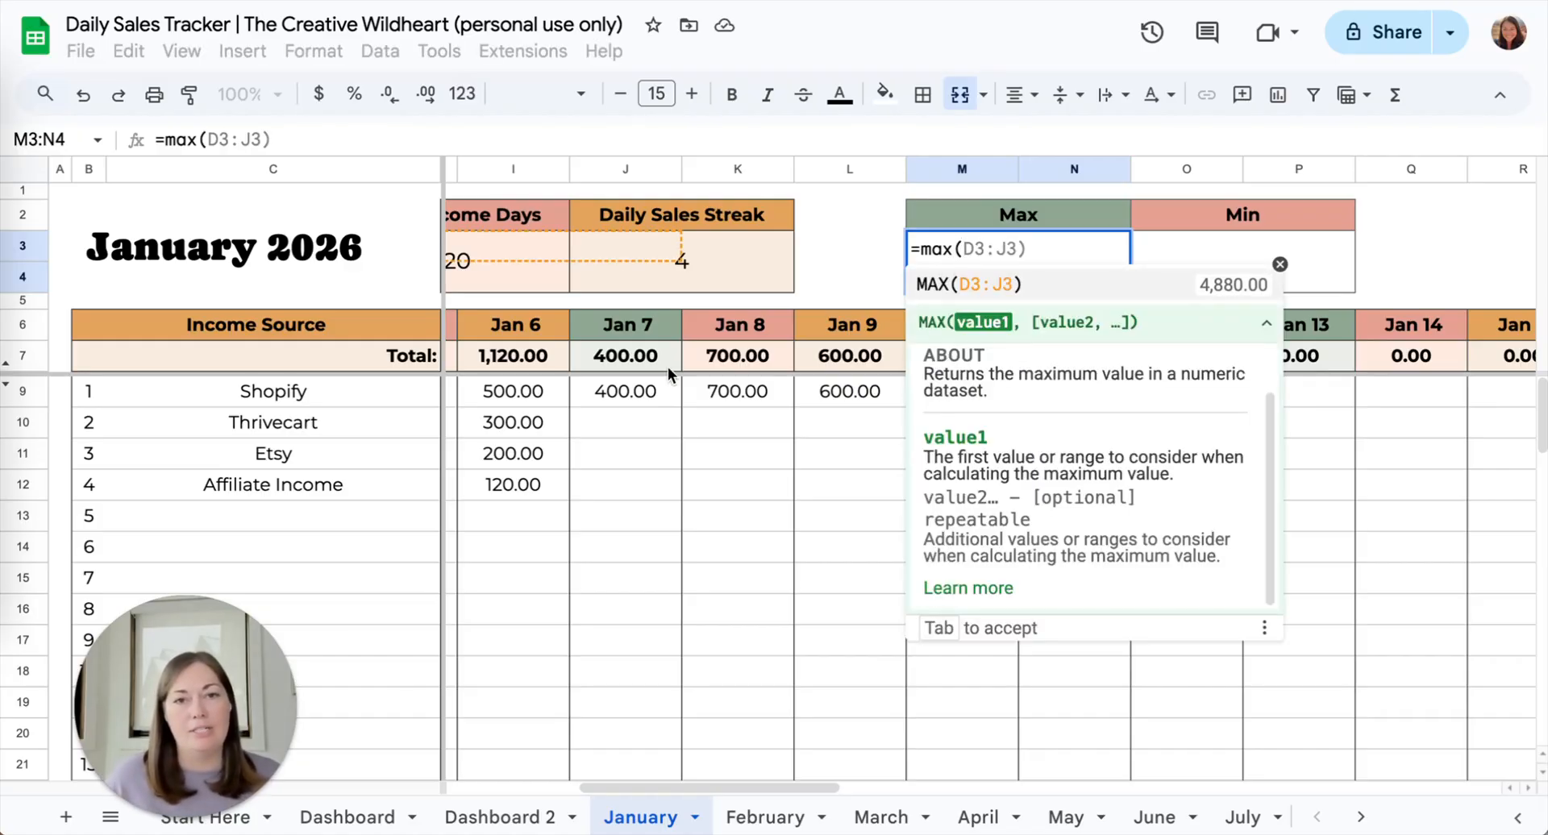
scroll(516, 362, "left", 7)
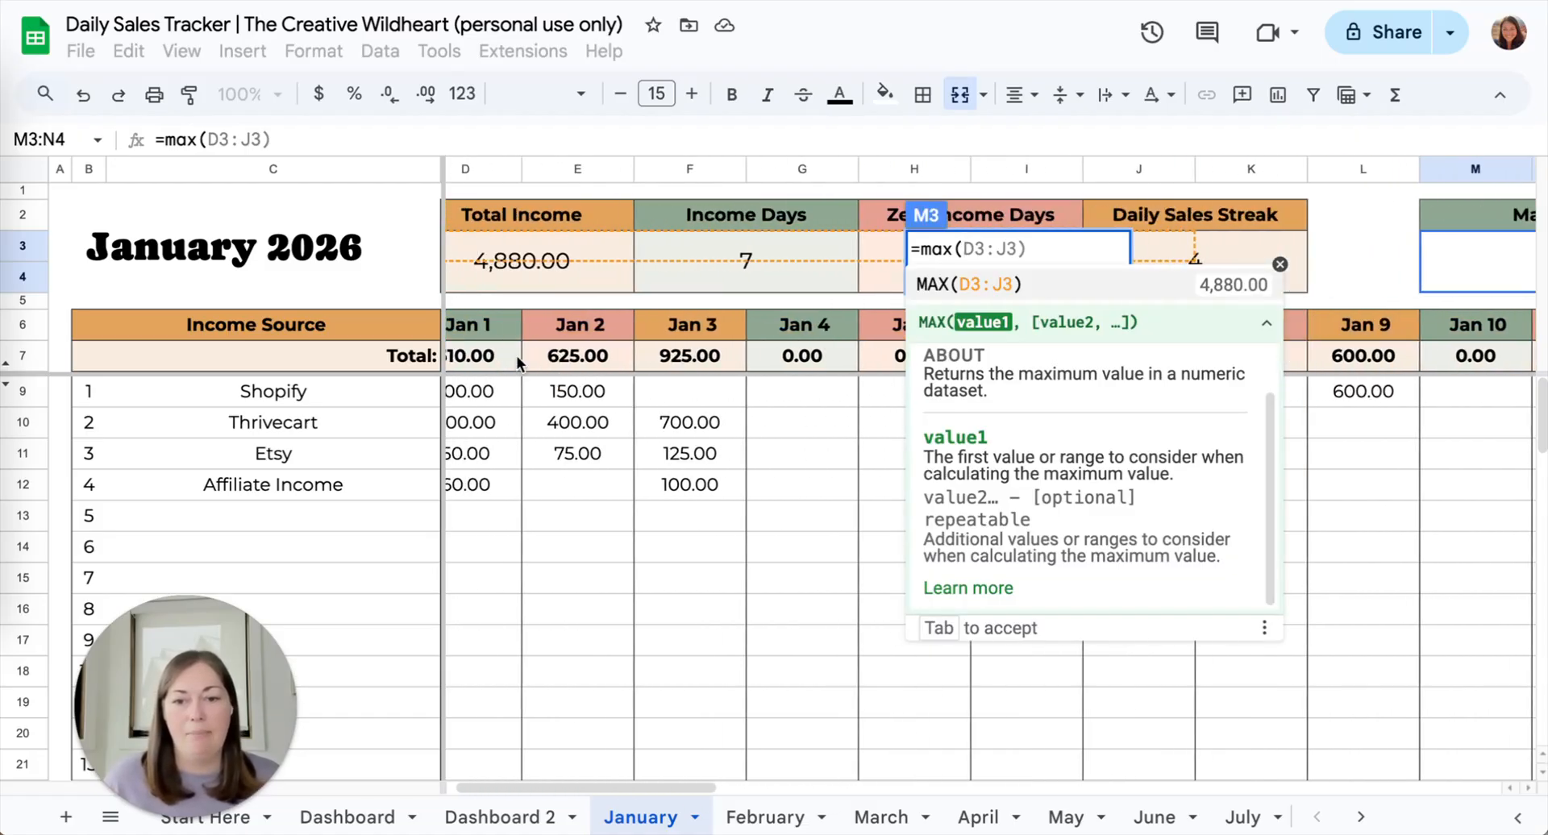
left_click_drag(515, 361, 1401, 358)
scroll(1017, 362, "right", 9)
scroll(1296, 339, "right", 10)
scroll(1376, 357, "right", 5)
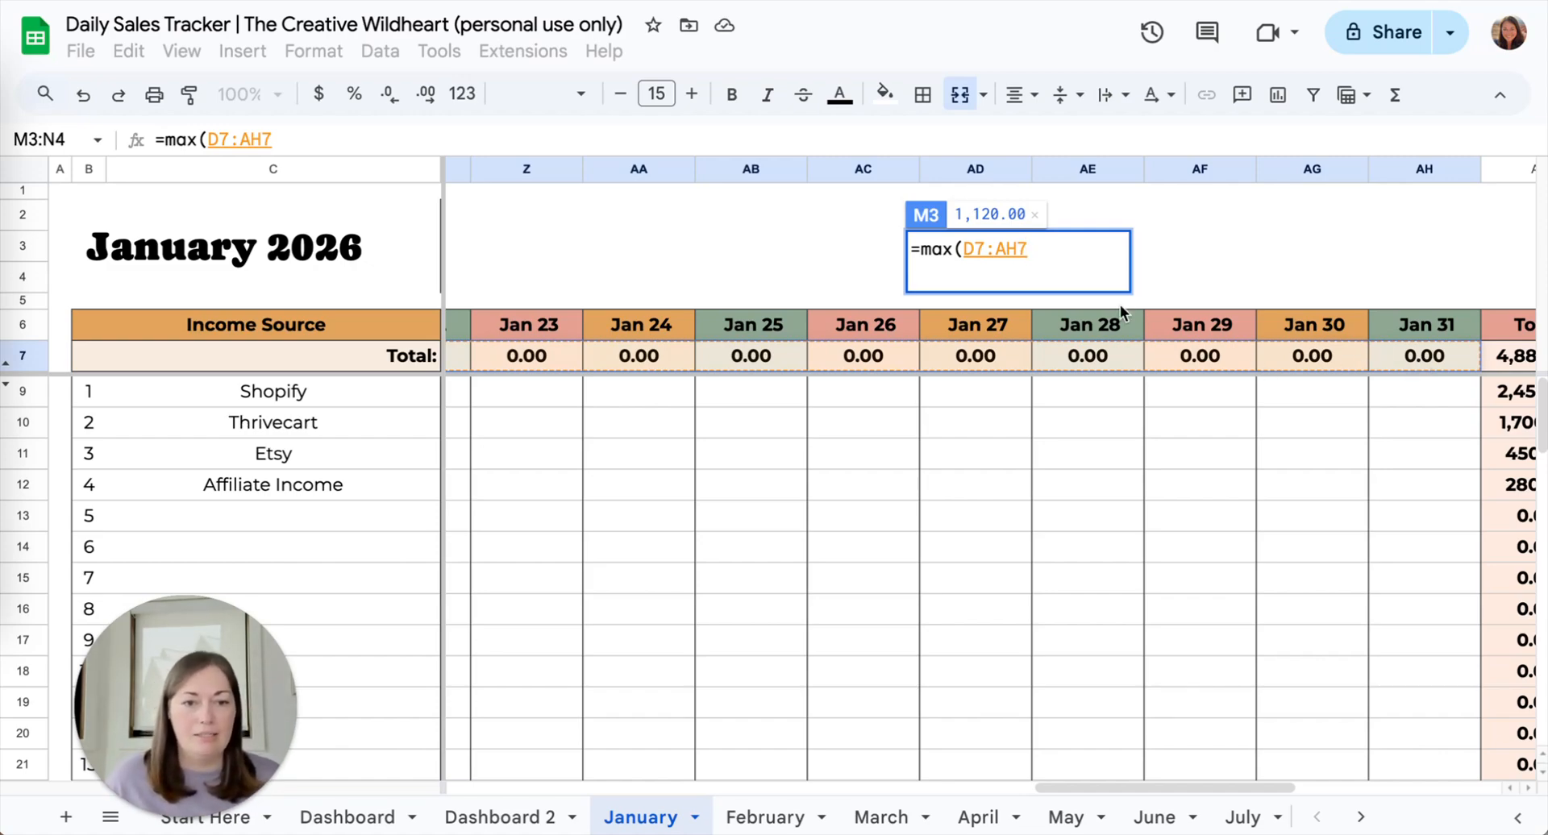
type(")")
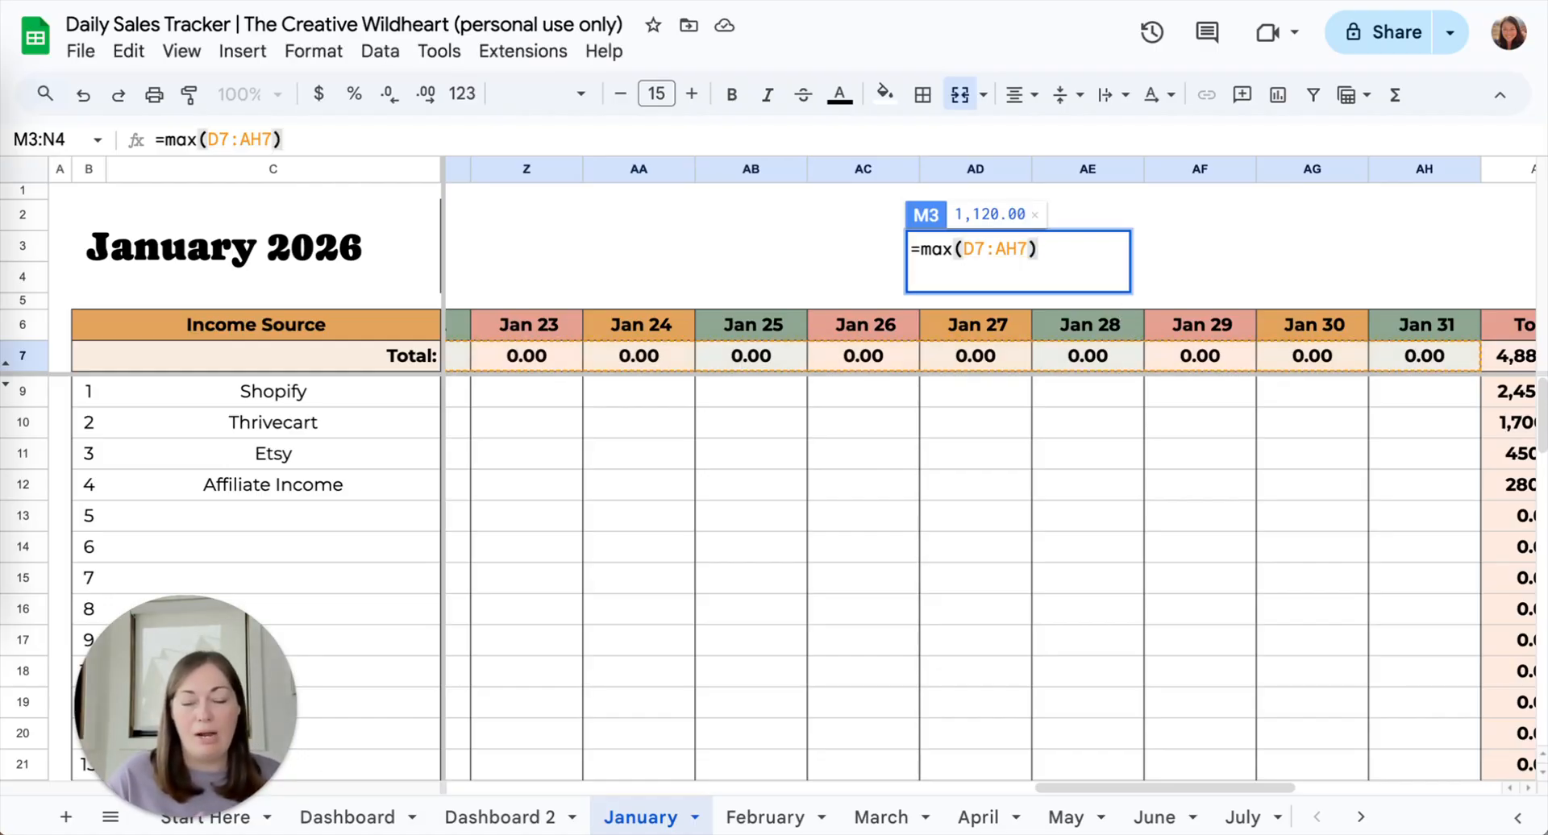
key("Return")
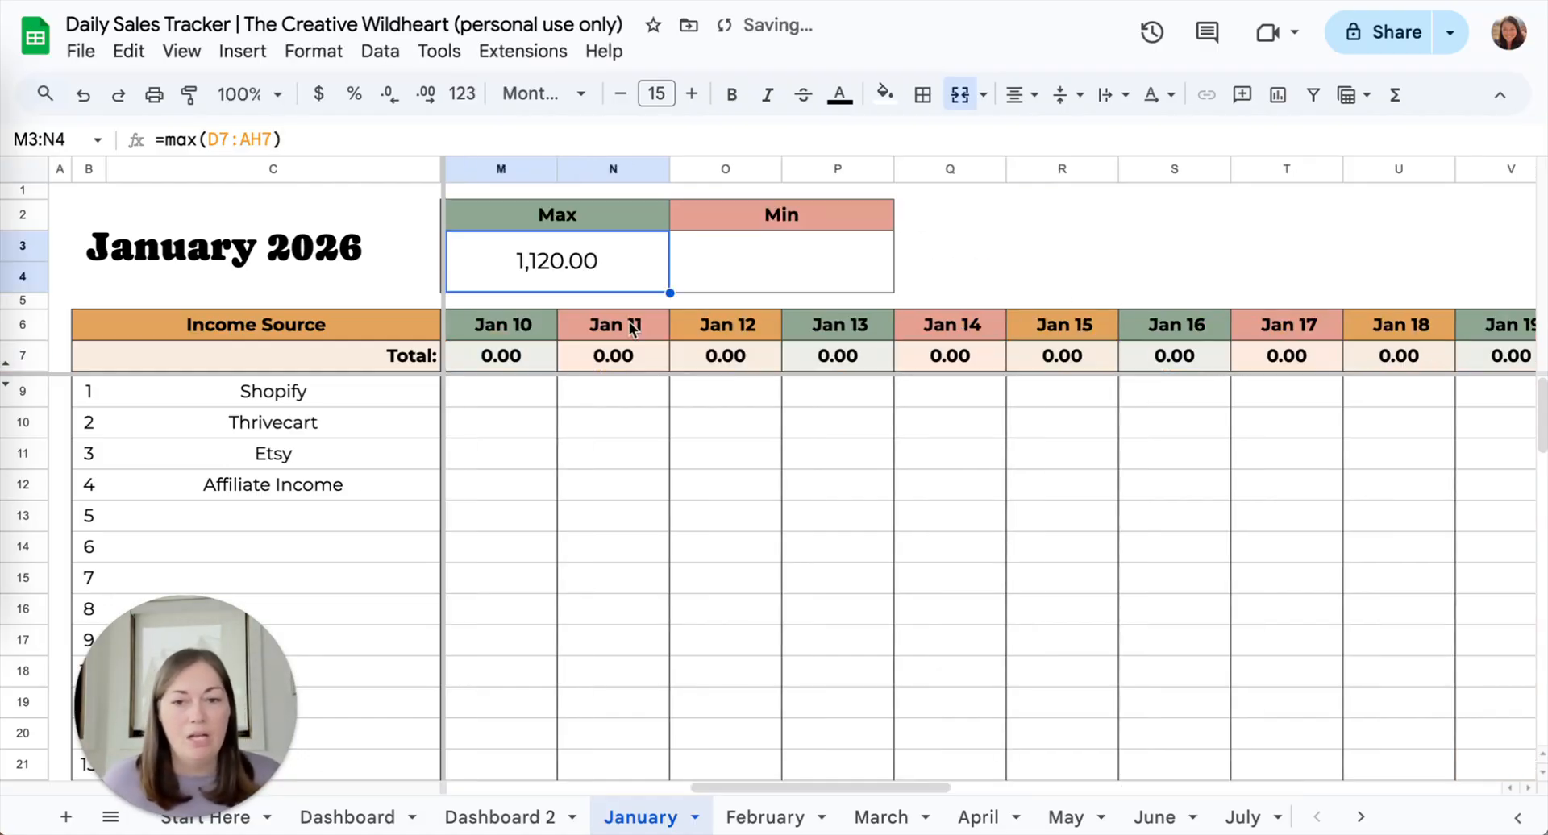
Record 600 of Thrivecart income for Jan 9 in cell L10
scroll(628, 321, "left", 4)
scroll(629, 321, "left", 3)
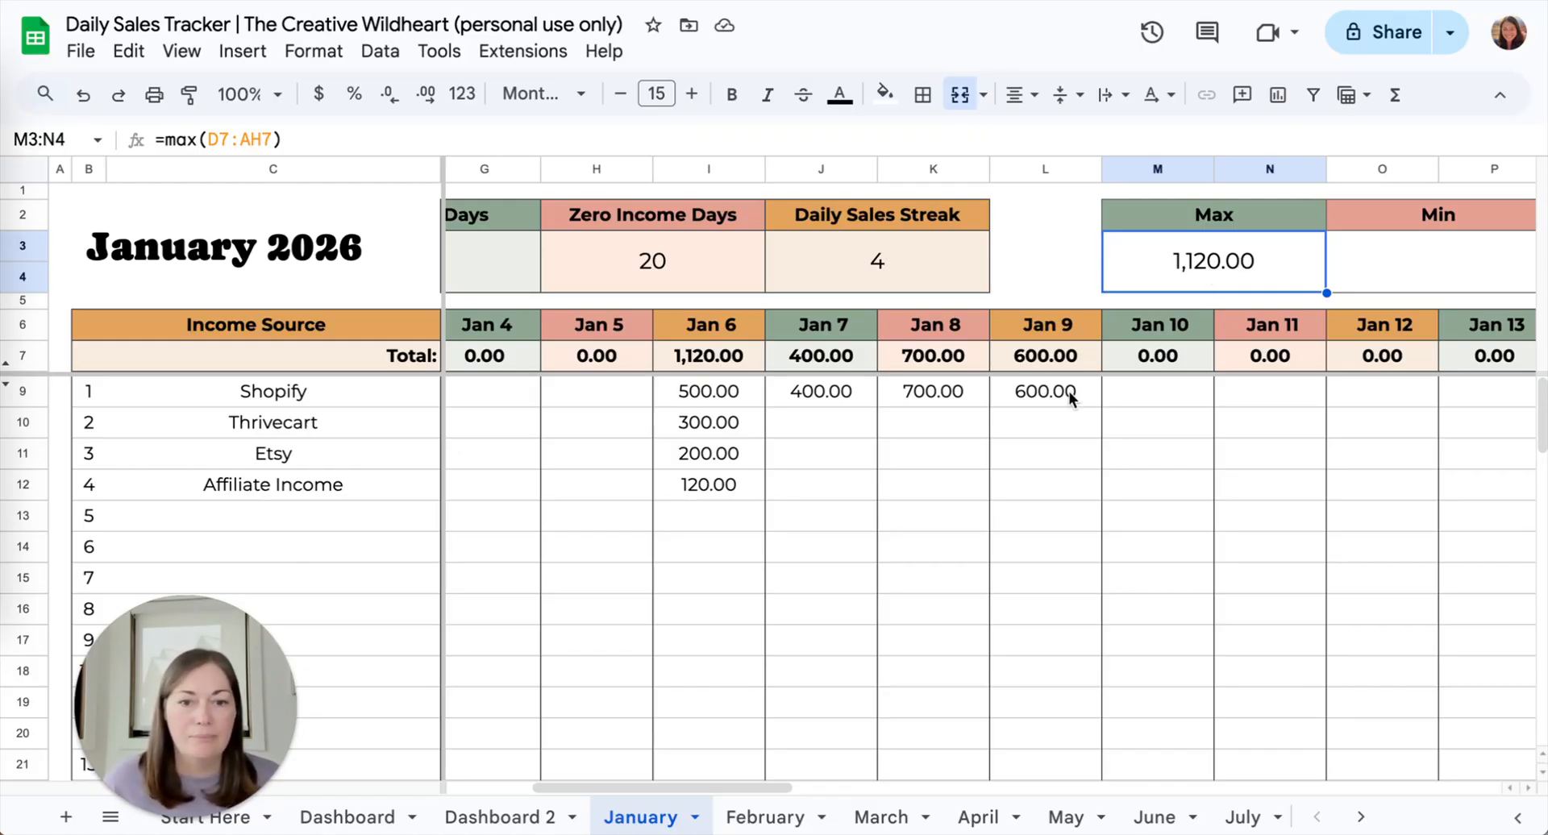
left_click(1050, 424)
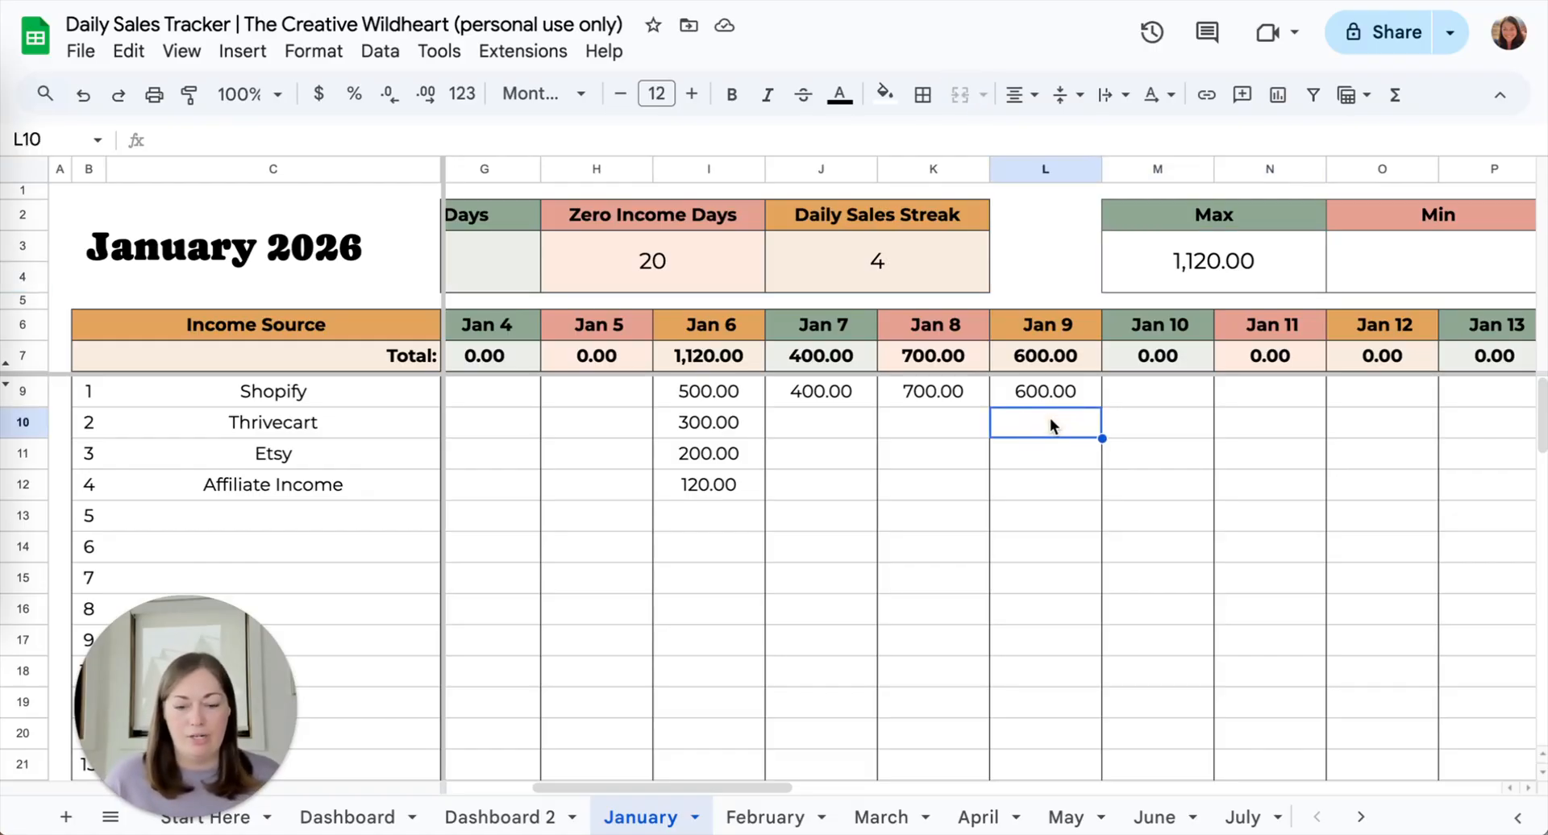
type("600")
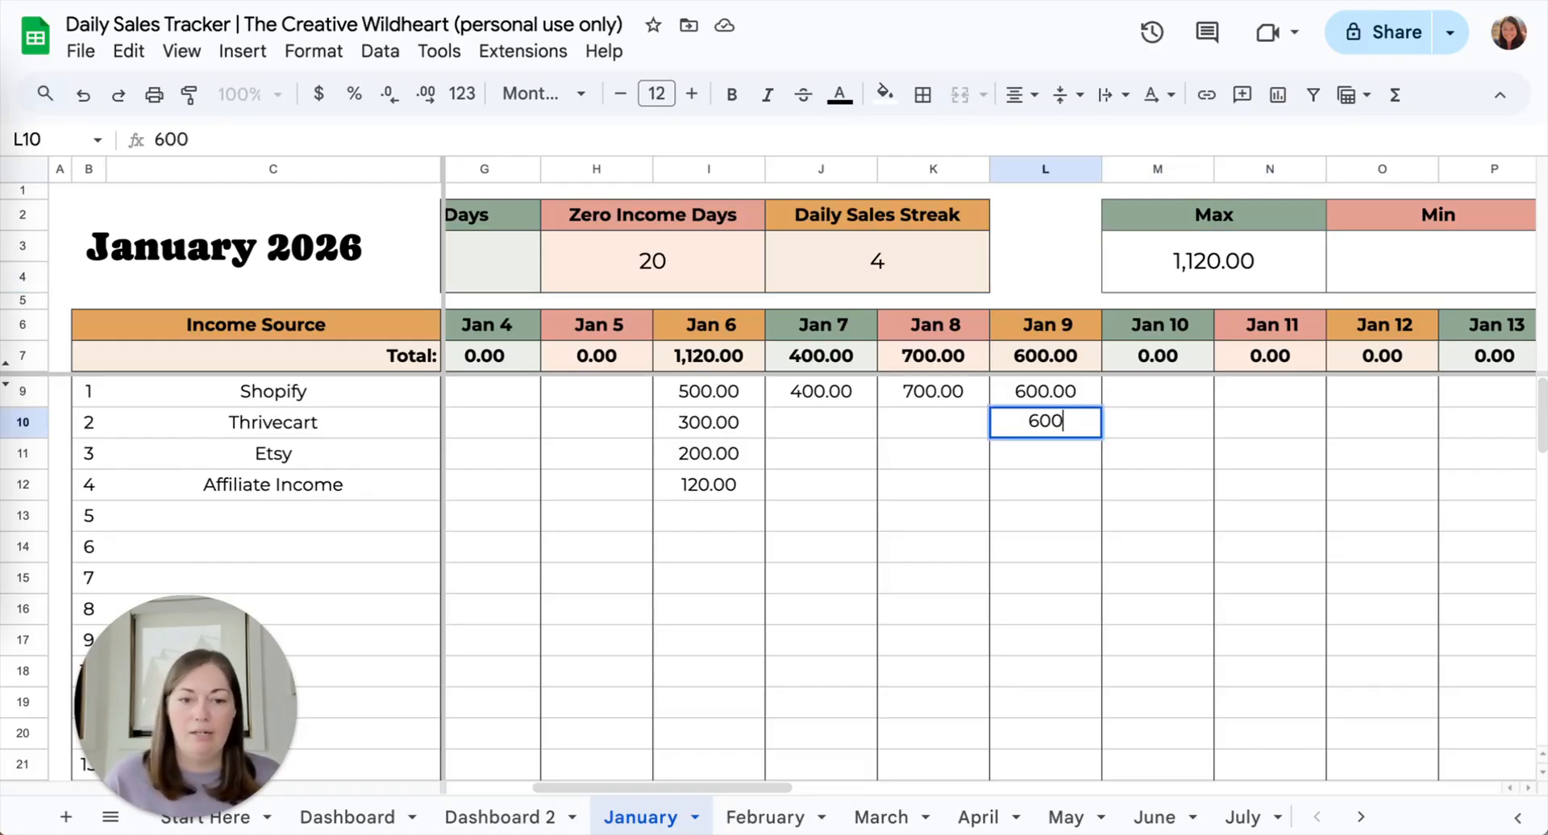
key("Return")
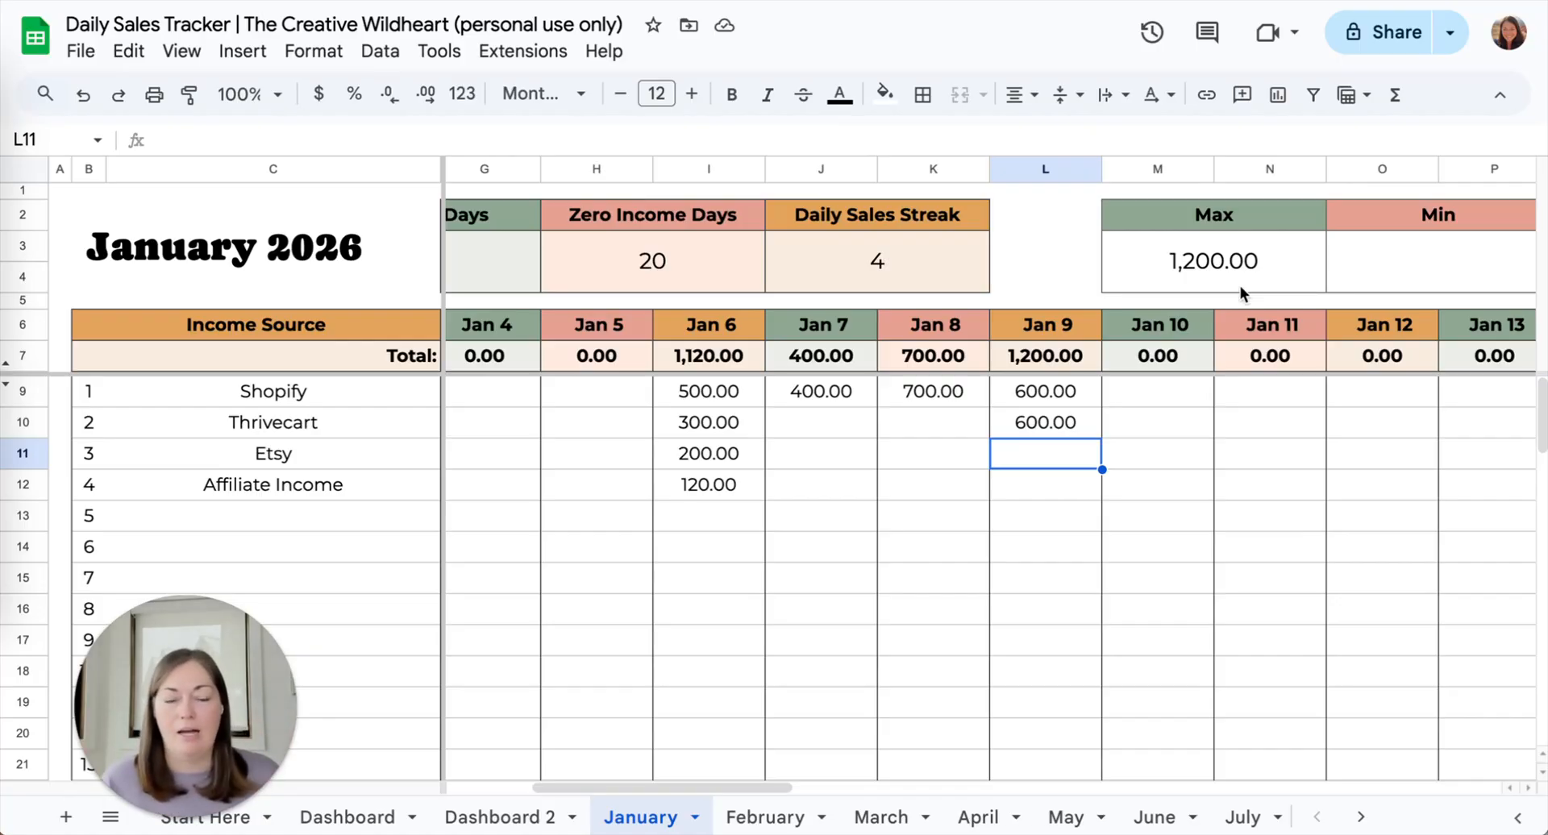
Enter =min(D7:AH7) in the cell below the Min heading to return January's lowest daily total
scroll(1312, 325, "right", 3)
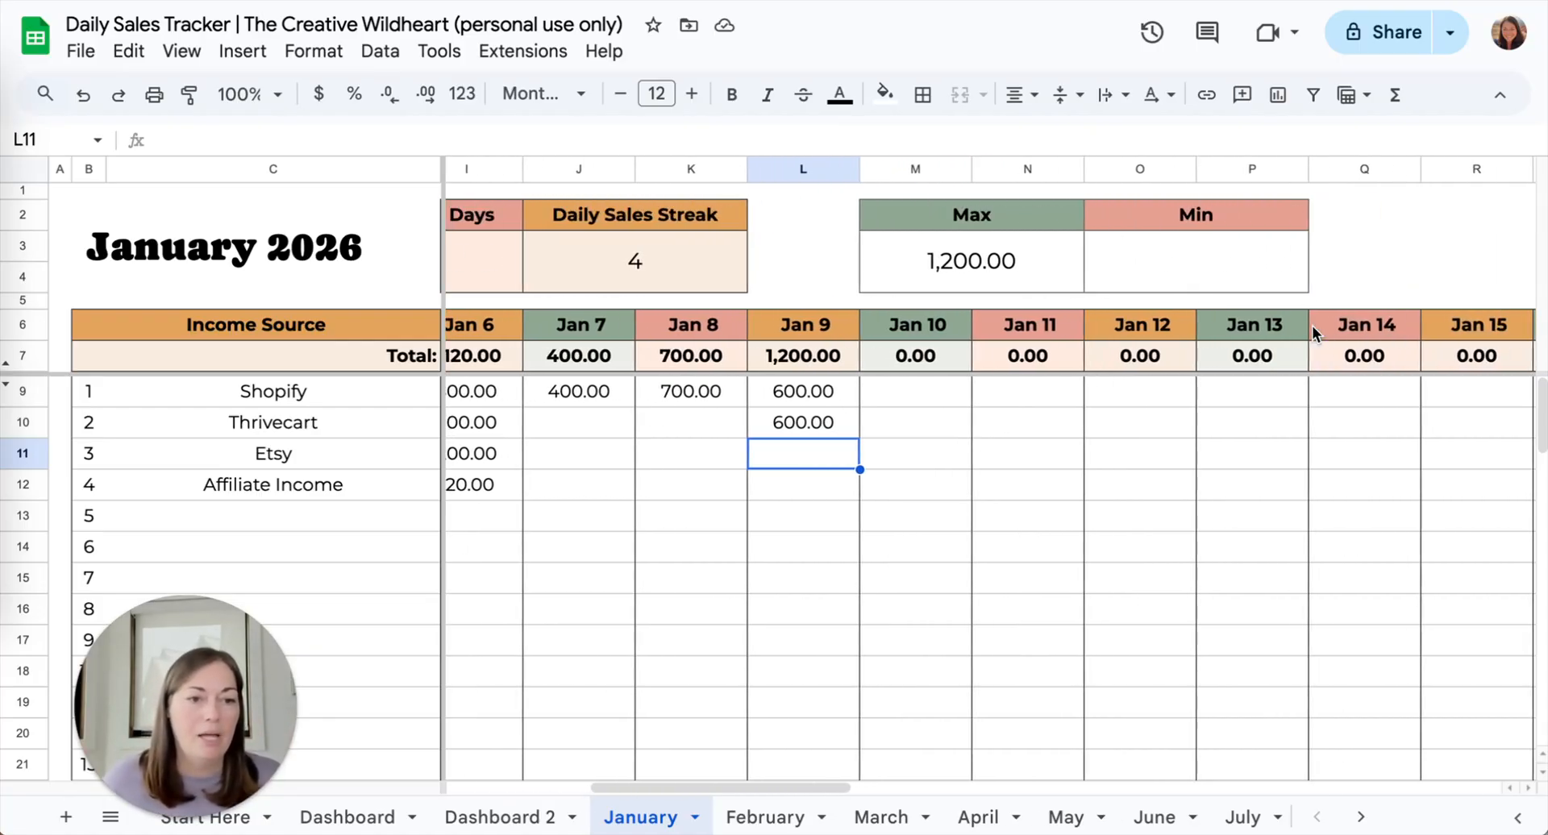
left_click(1164, 270)
double_click(1183, 258)
type("=")
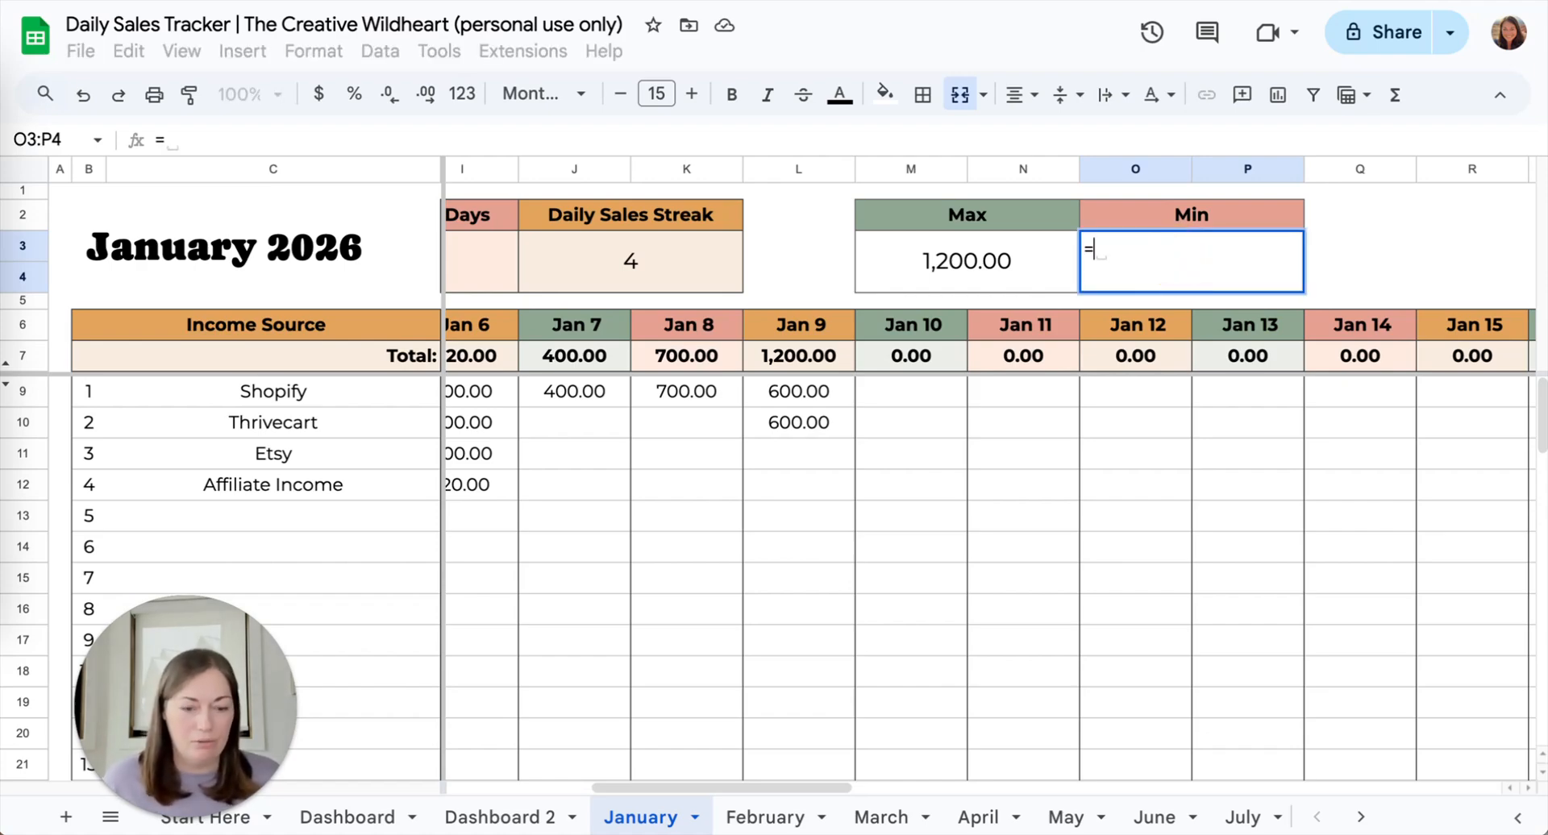
type("min")
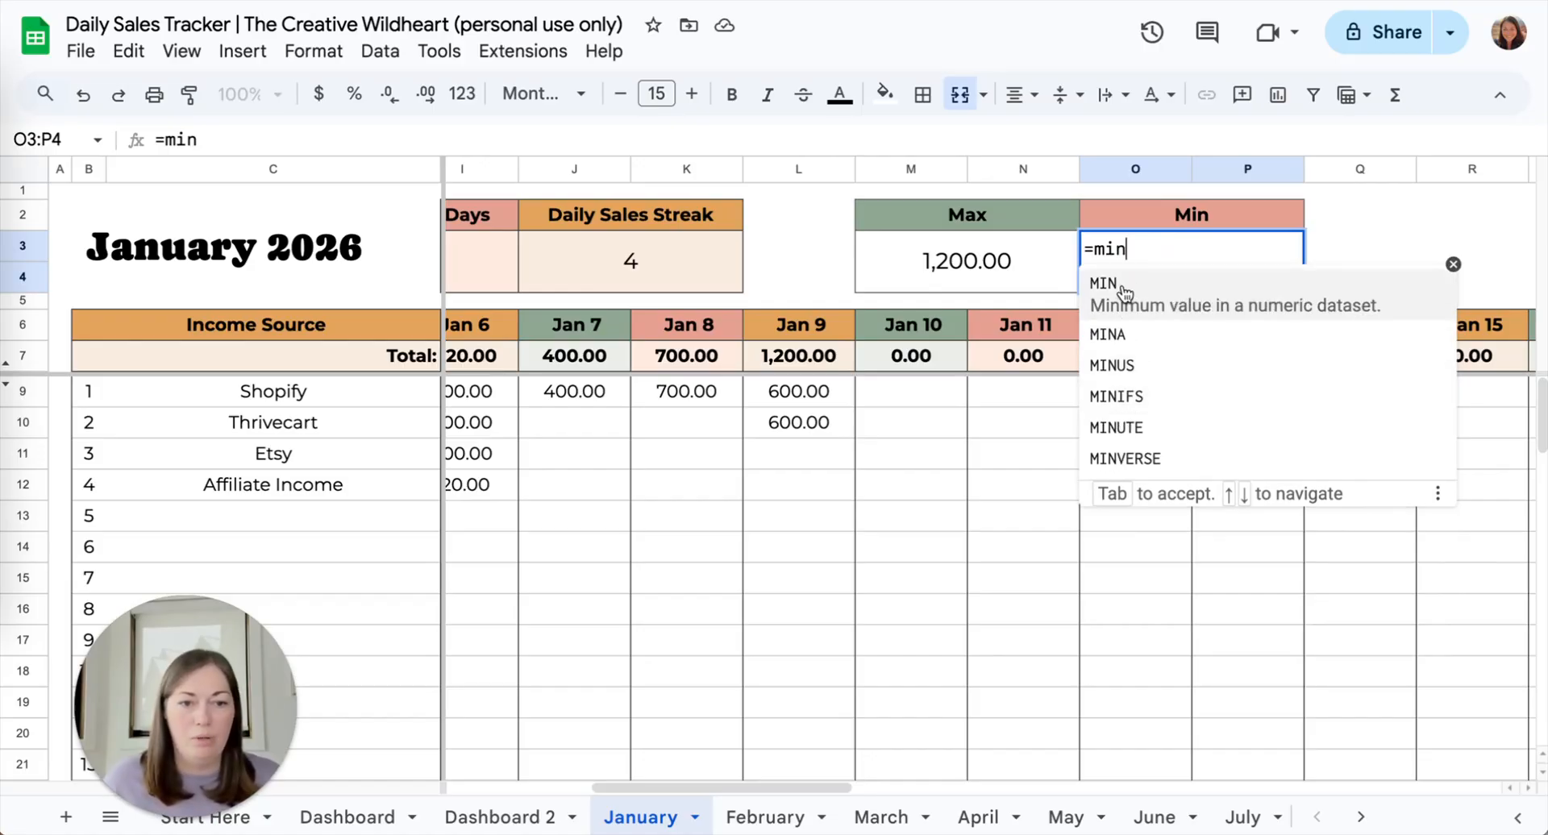
type("(")
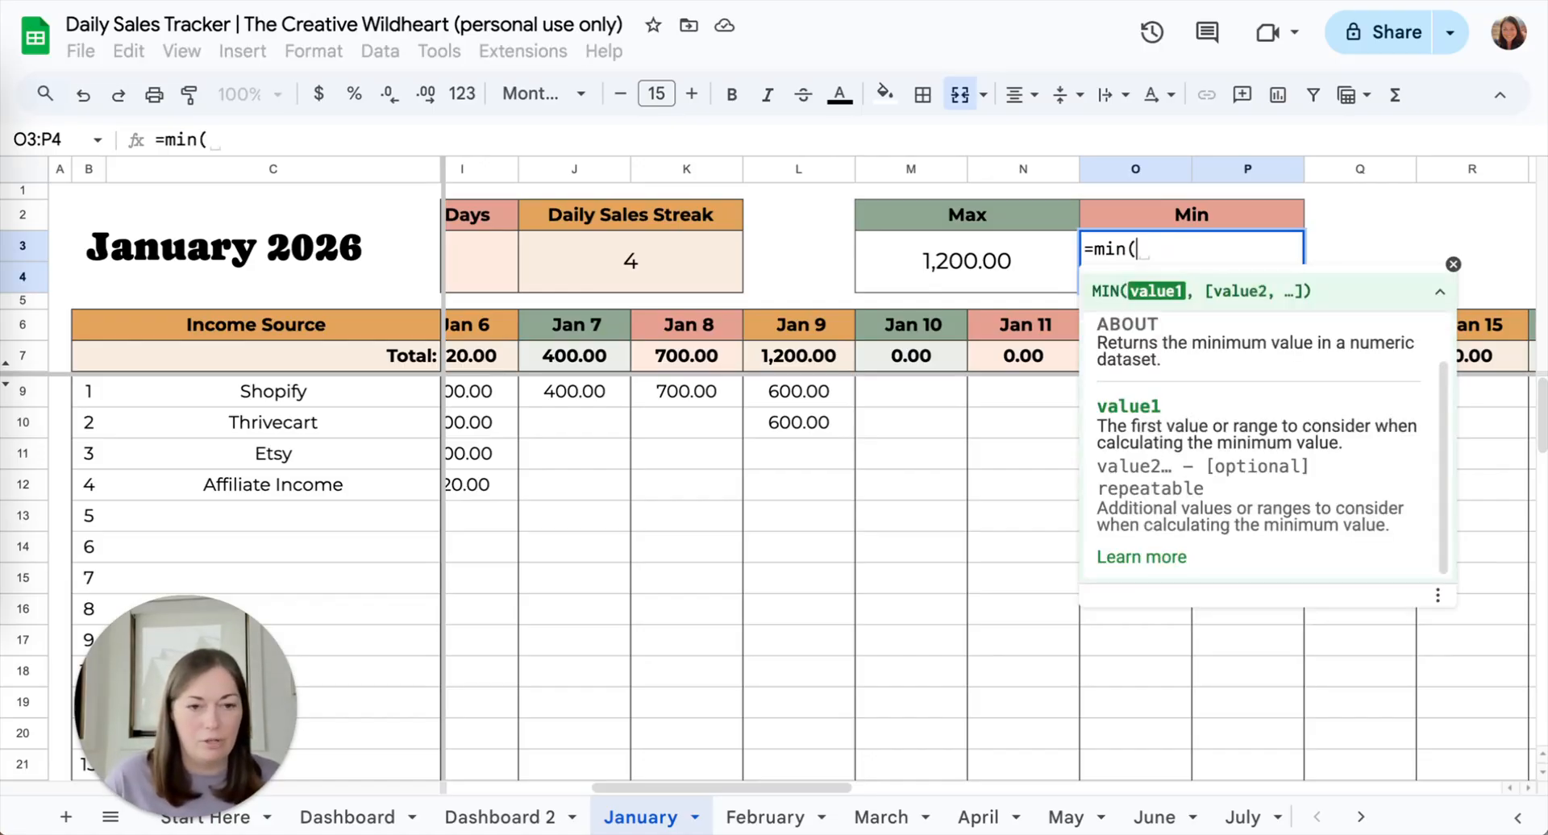
scroll(647, 398, "left", 5)
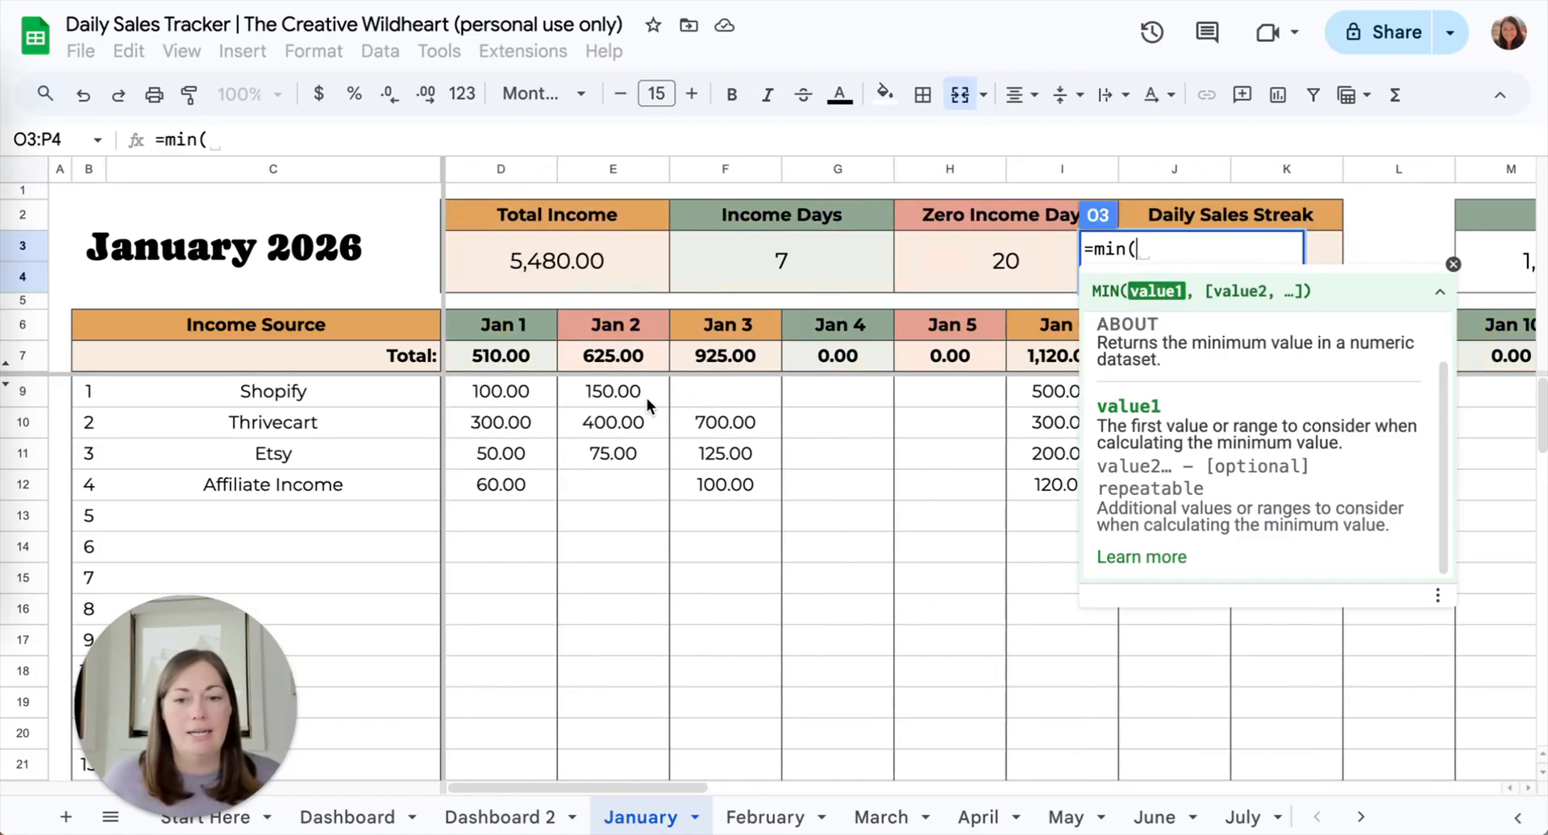
left_click(505, 356)
left_click_drag(504, 356, 1303, 342)
scroll(959, 341, "right", 10)
scroll(959, 340, "right", 10)
type(")")
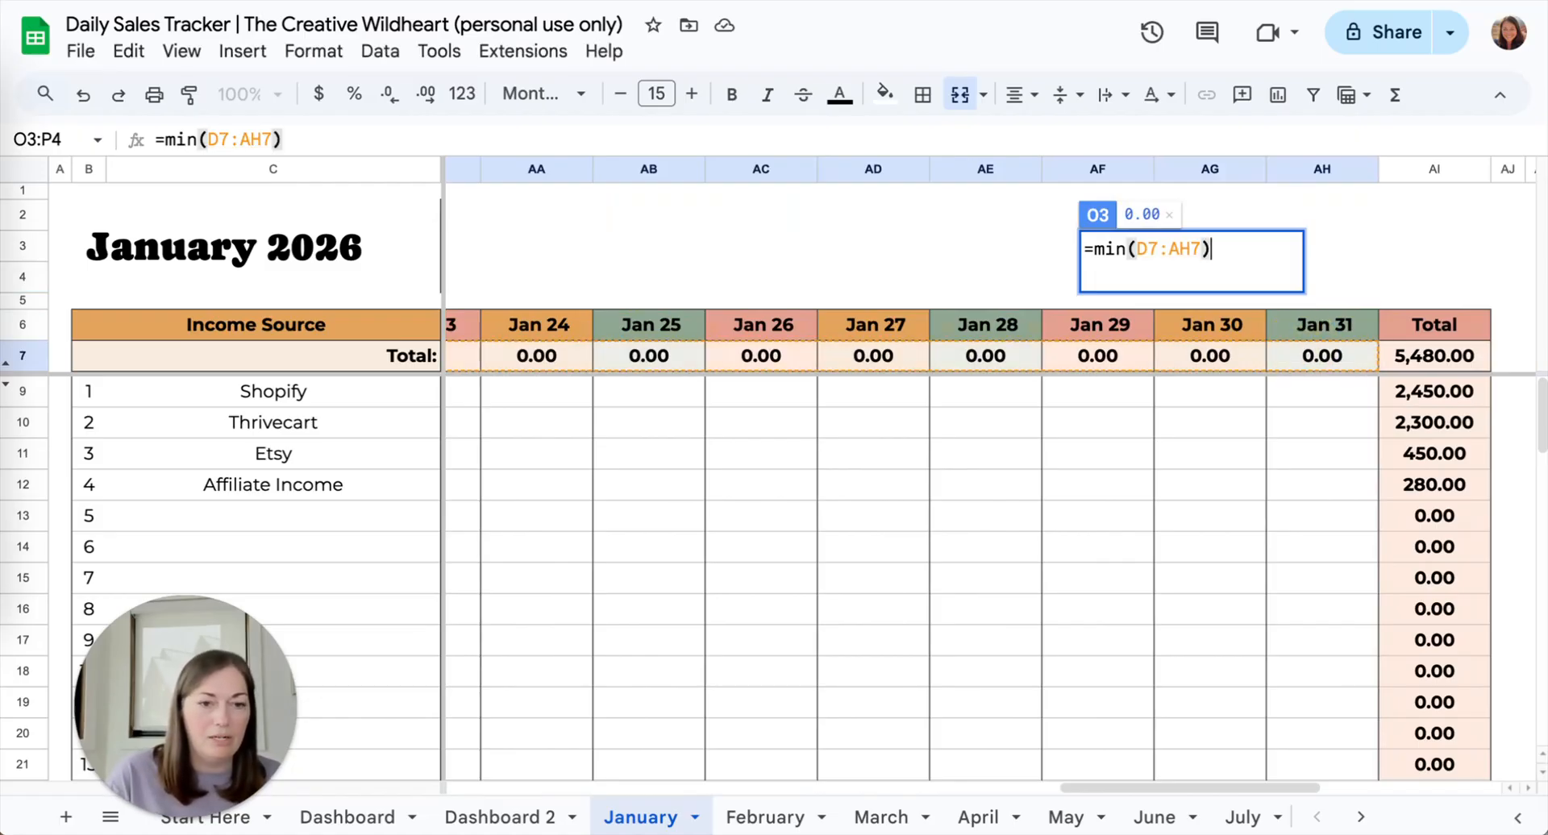
key("Return")
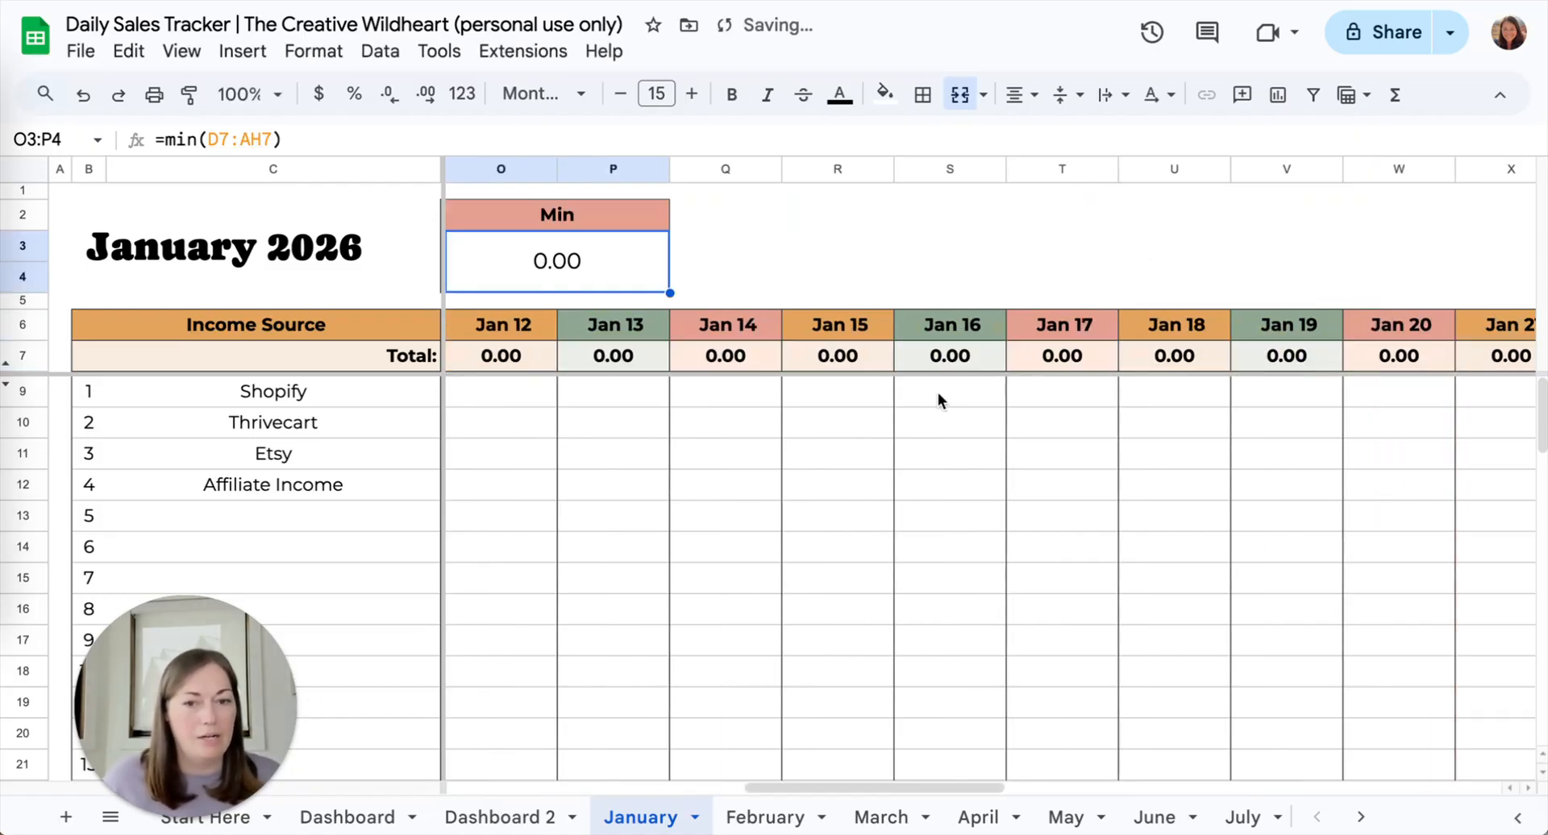
Clear the MAX formula from the cell below the Max heading
scroll(739, 449, "left", 5)
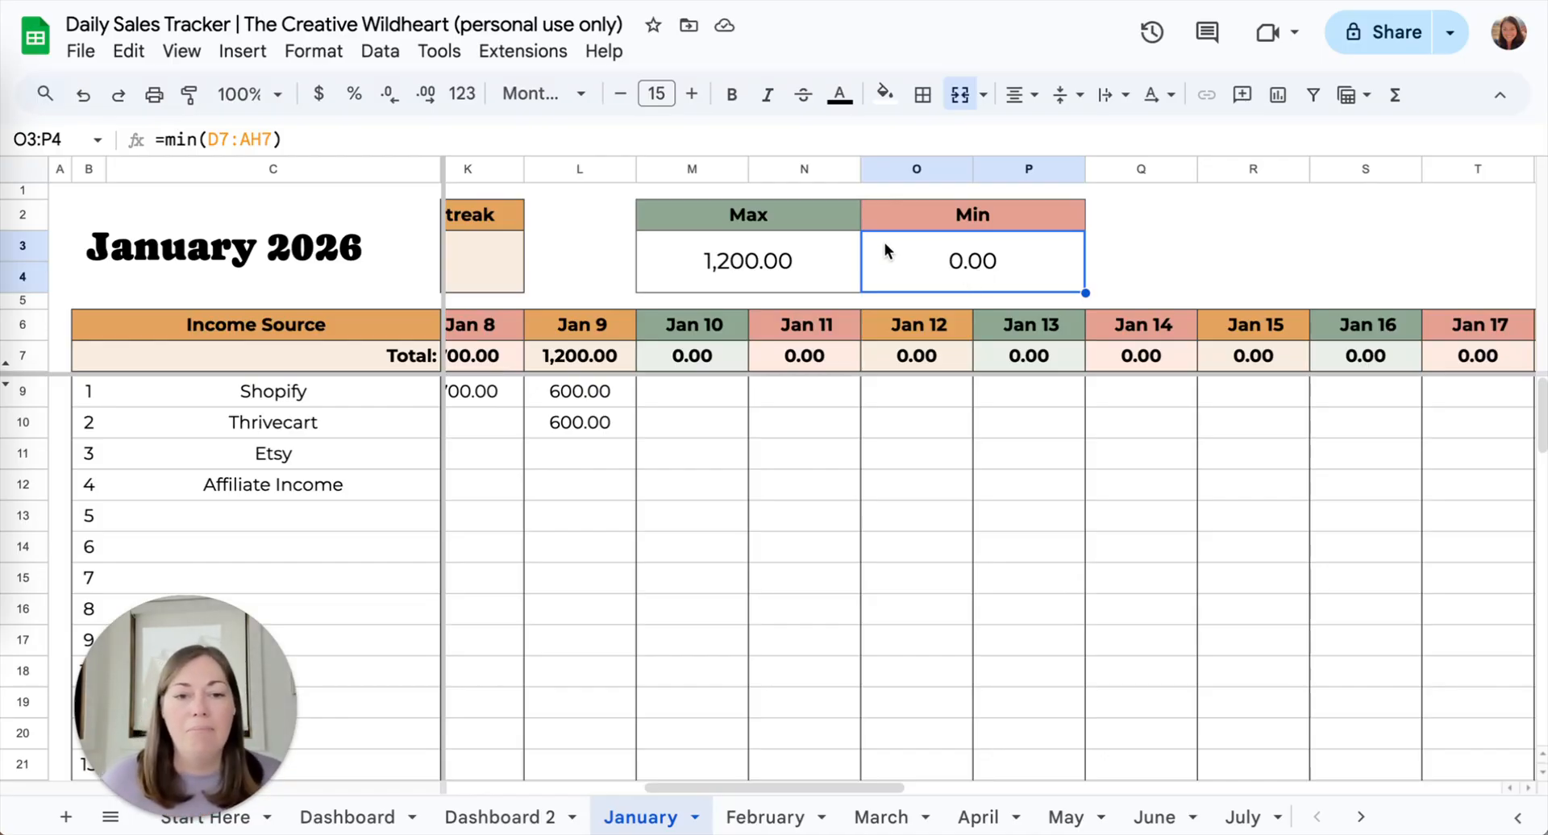
scroll(818, 379, "left", 3)
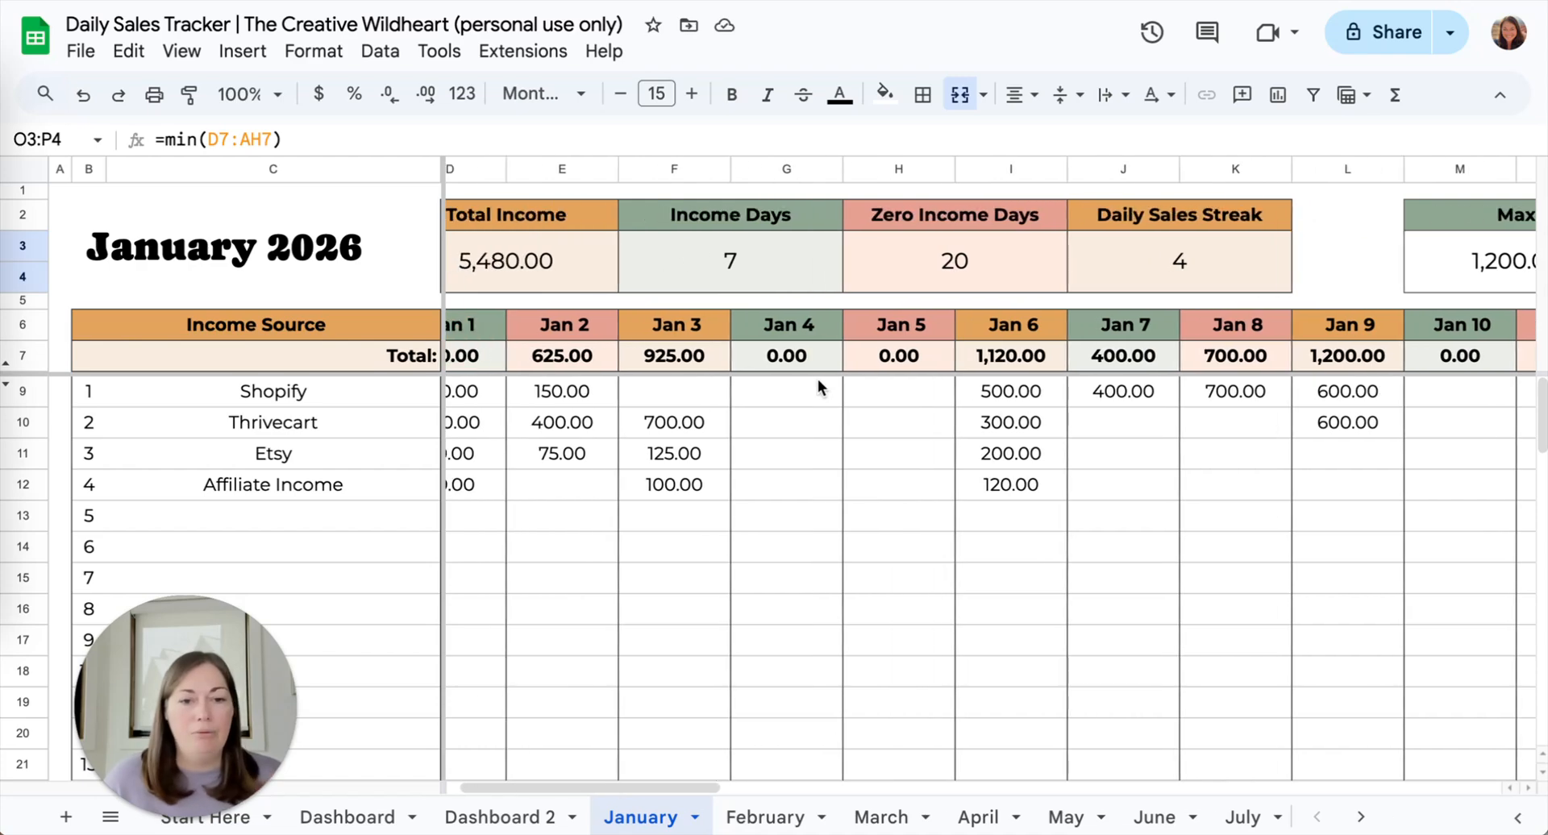
scroll(817, 379, "right", 5)
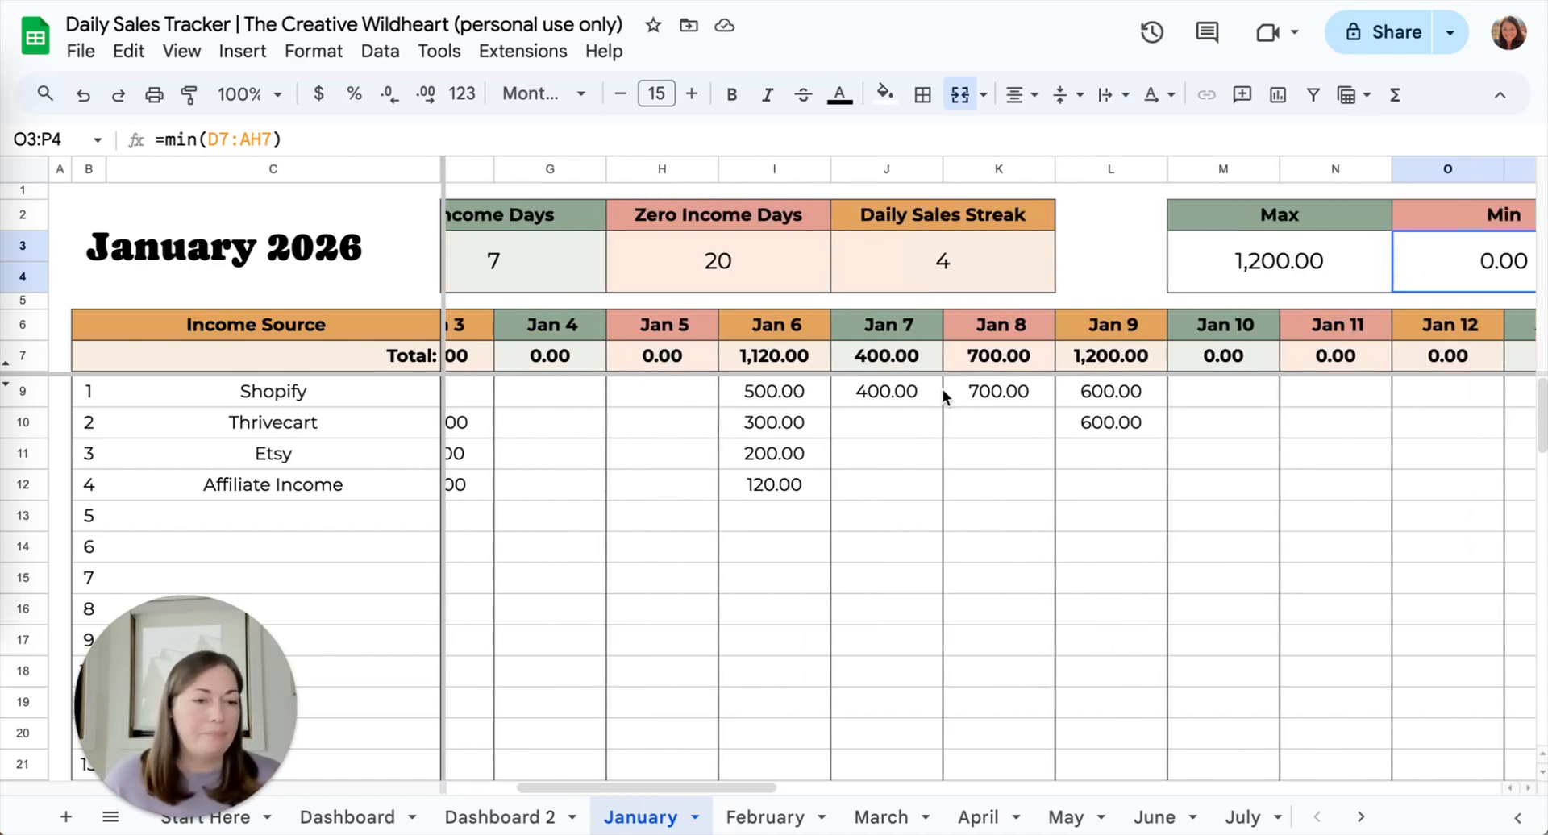
left_click(1003, 266)
key("Delete")
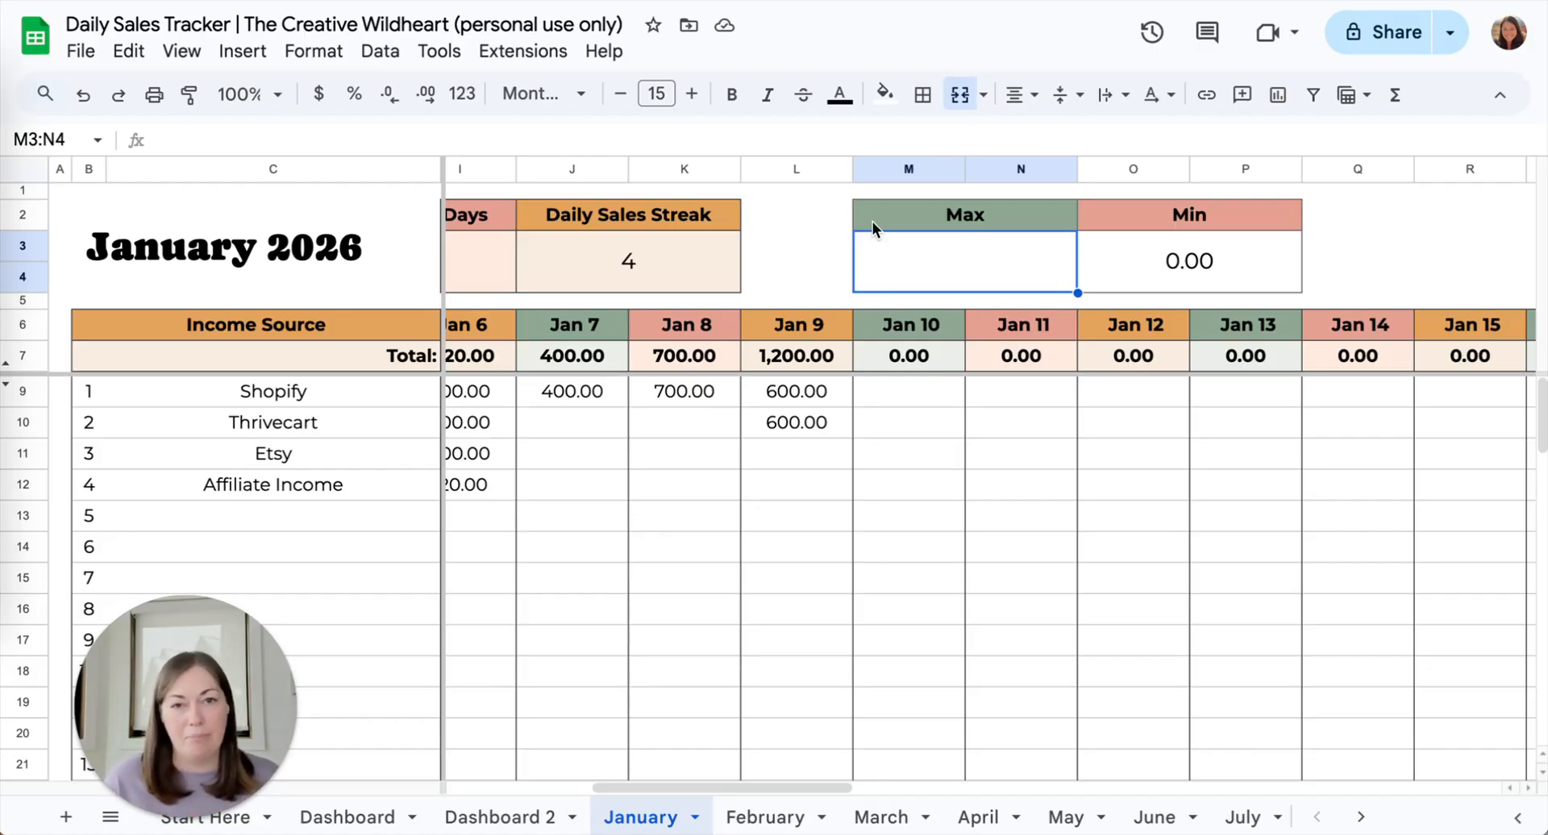
Start a =max( formula in the cell below the Max heading with January's daily totals D7:AH7 as its first range
double_click(900, 268)
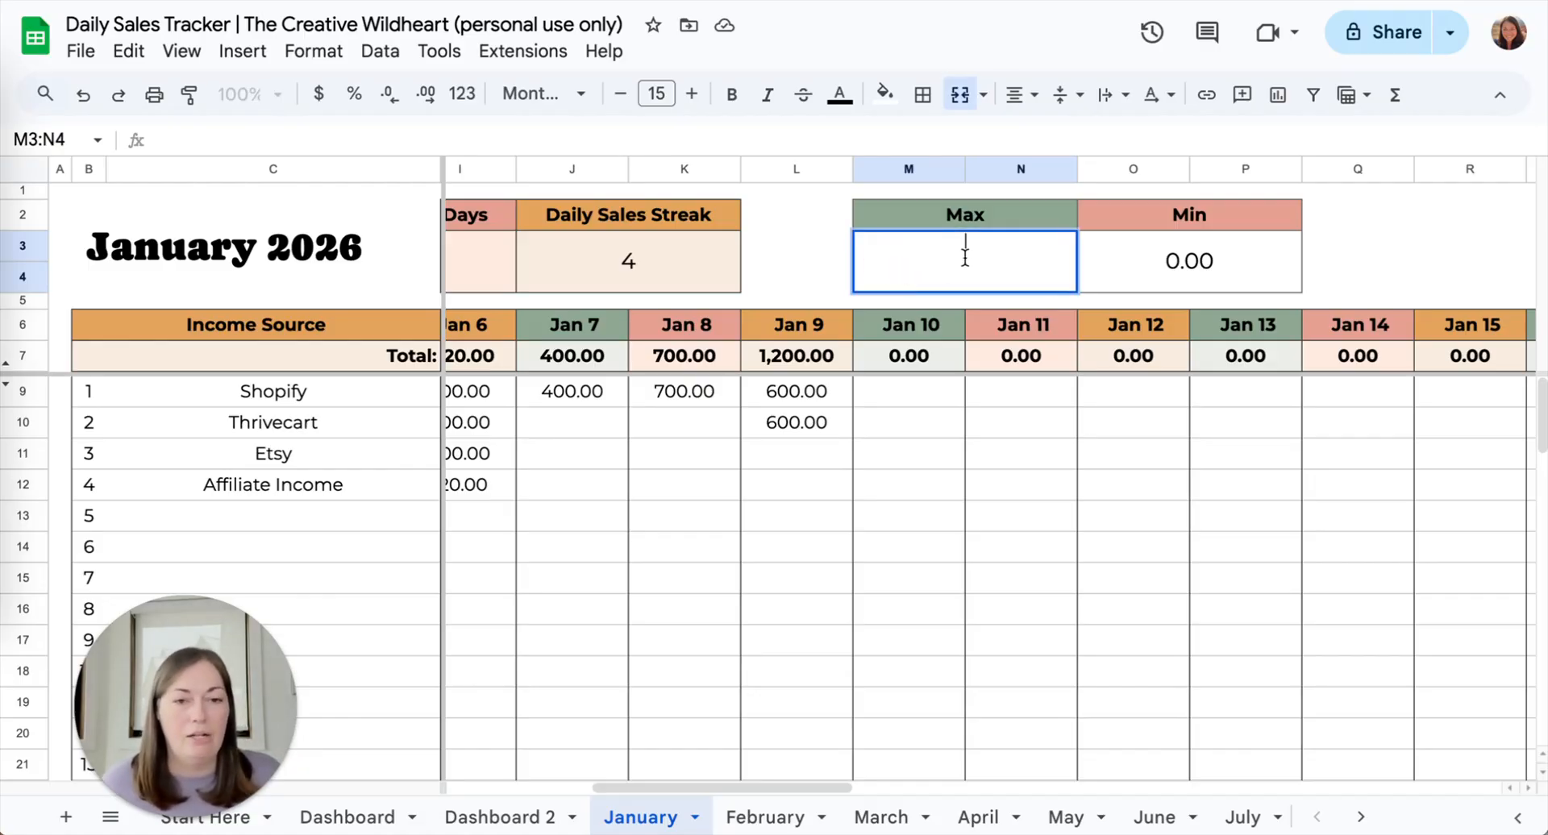
type("=max")
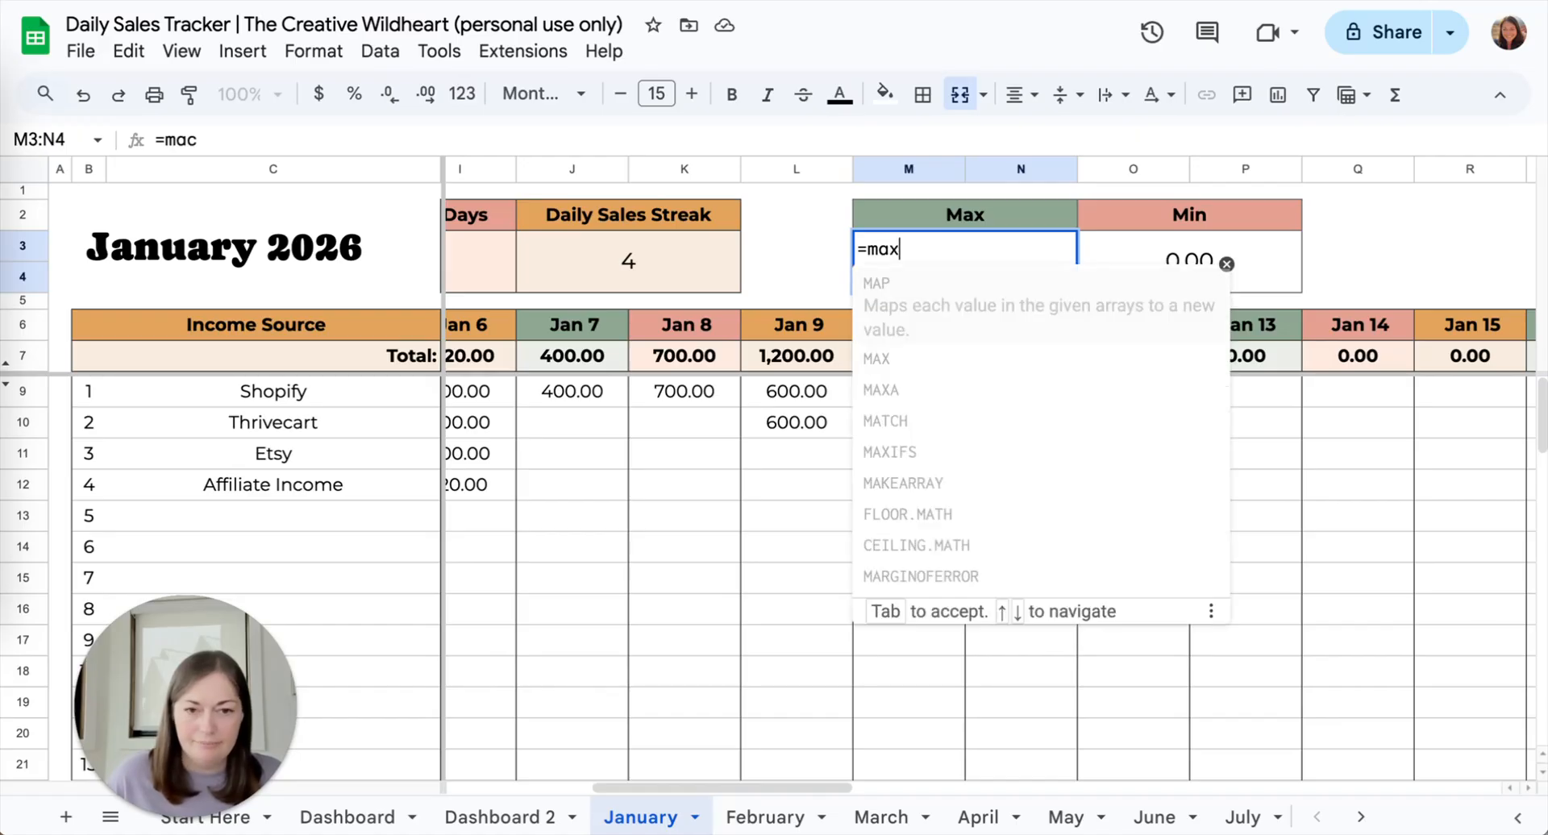
type("(")
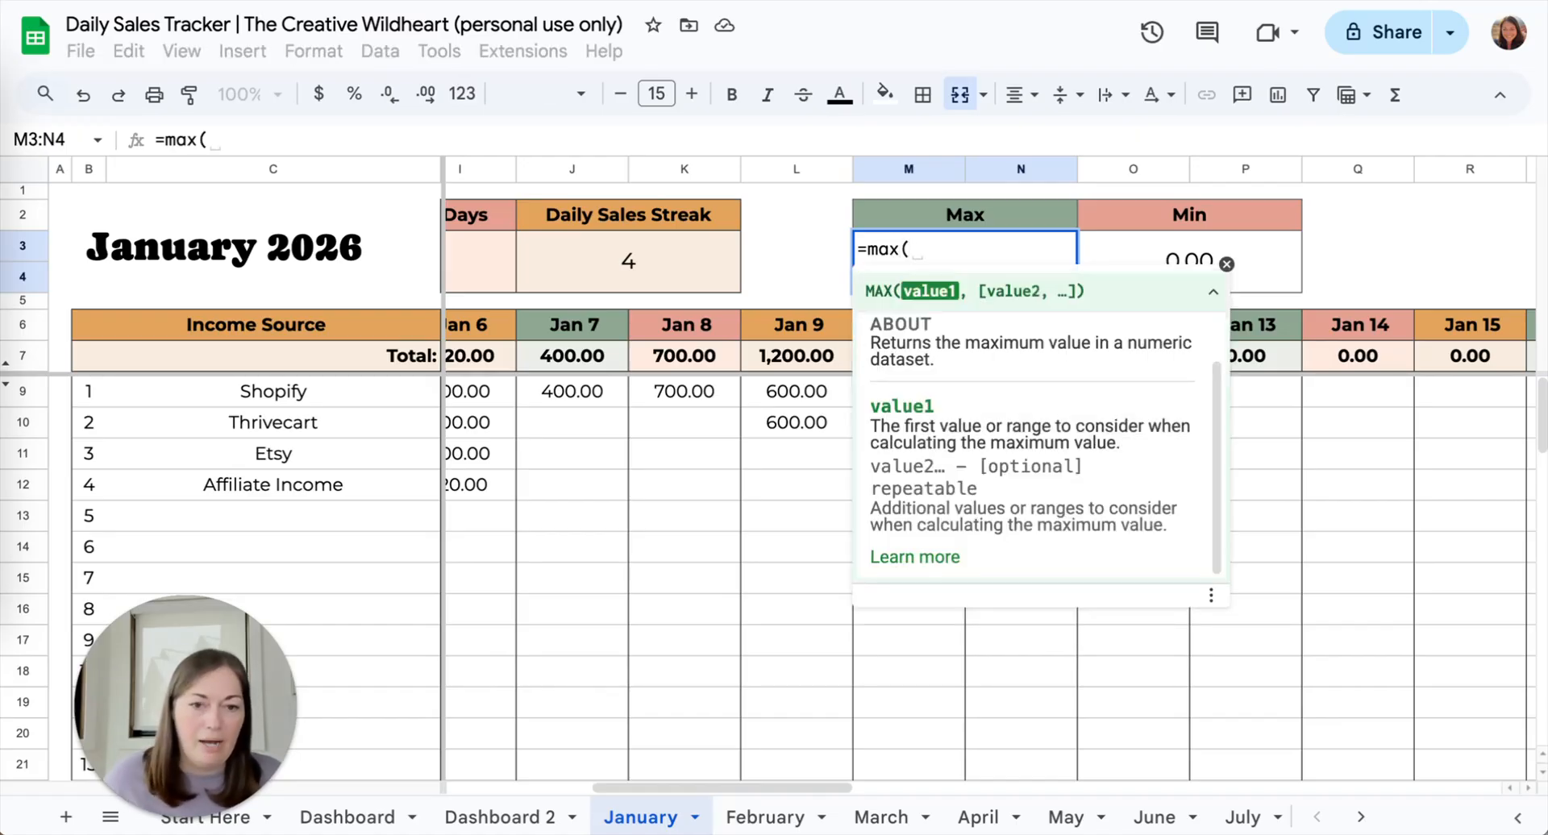
scroll(509, 369, "left", 5)
left_click_drag(505, 361, 1227, 352)
scroll(1124, 335, "right", 15)
scroll(1434, 343, "right", 9)
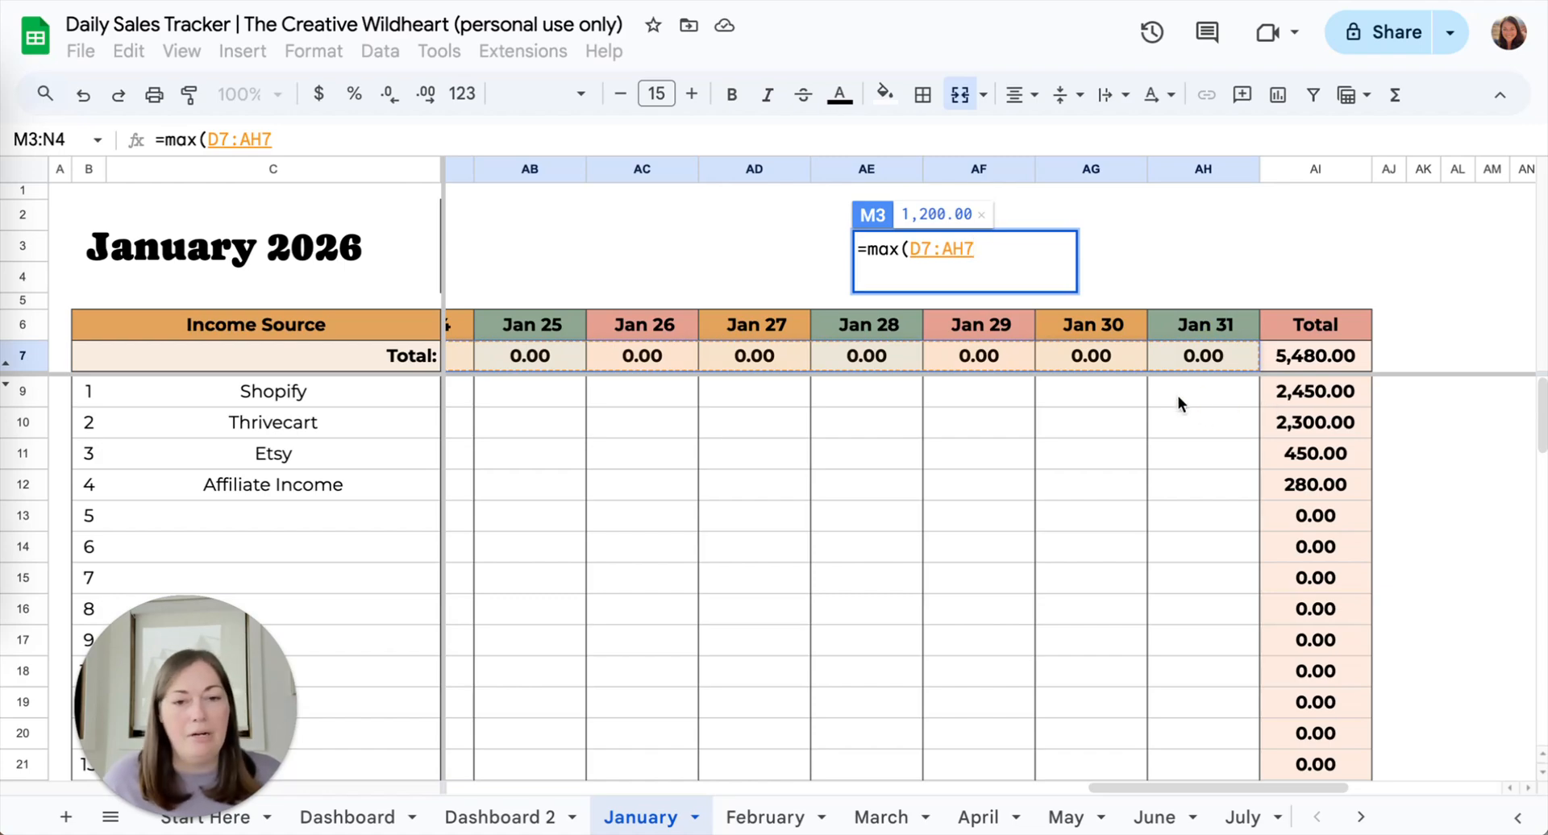
Add the February sheet's daily totals as second range and complete the formula as =max(D7:AH7,February!D7:AE7)
type(",")
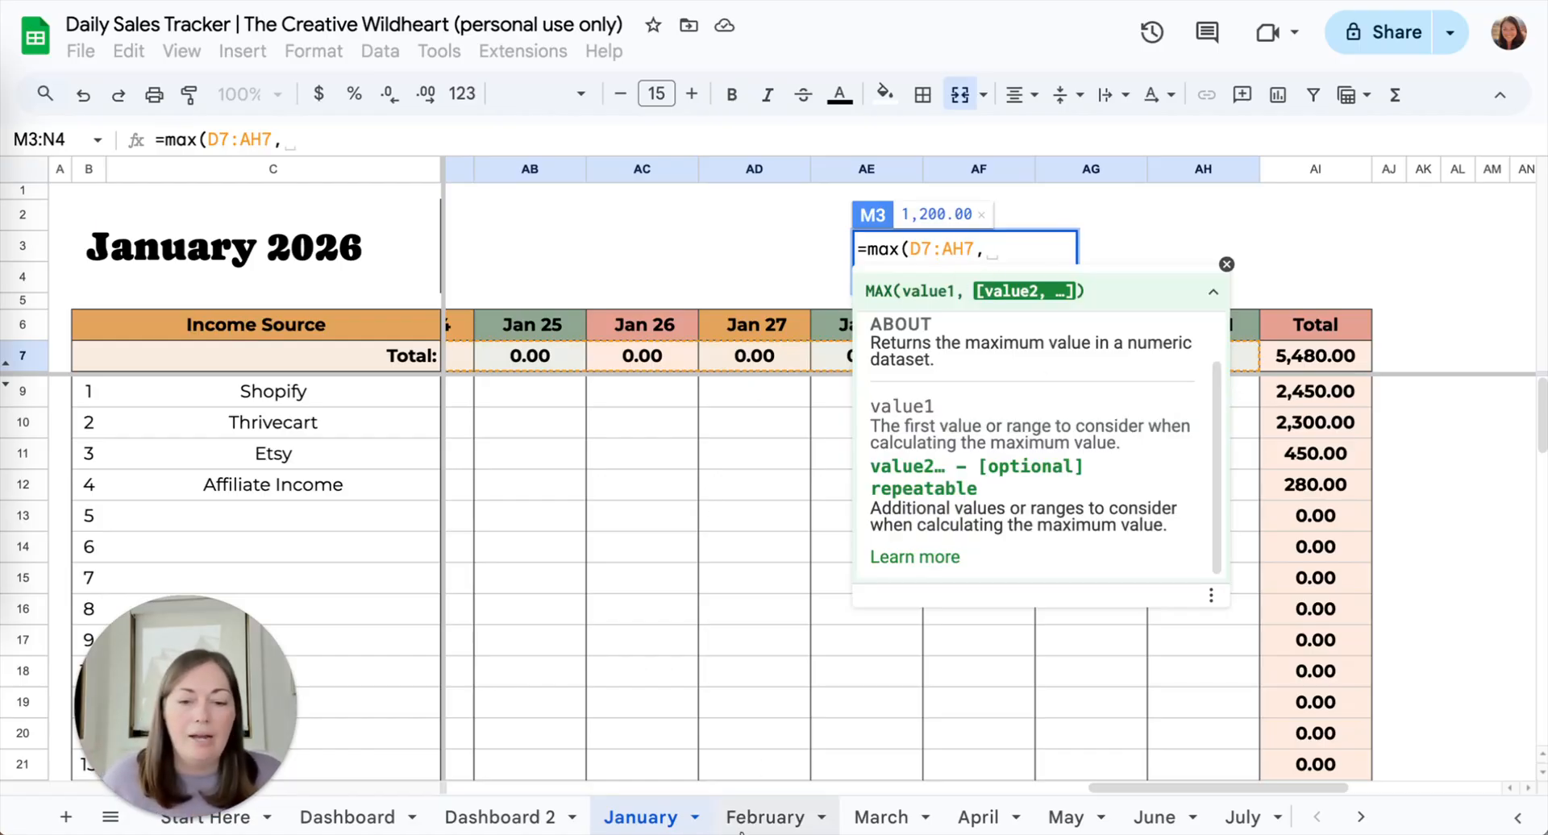
left_click(762, 816)
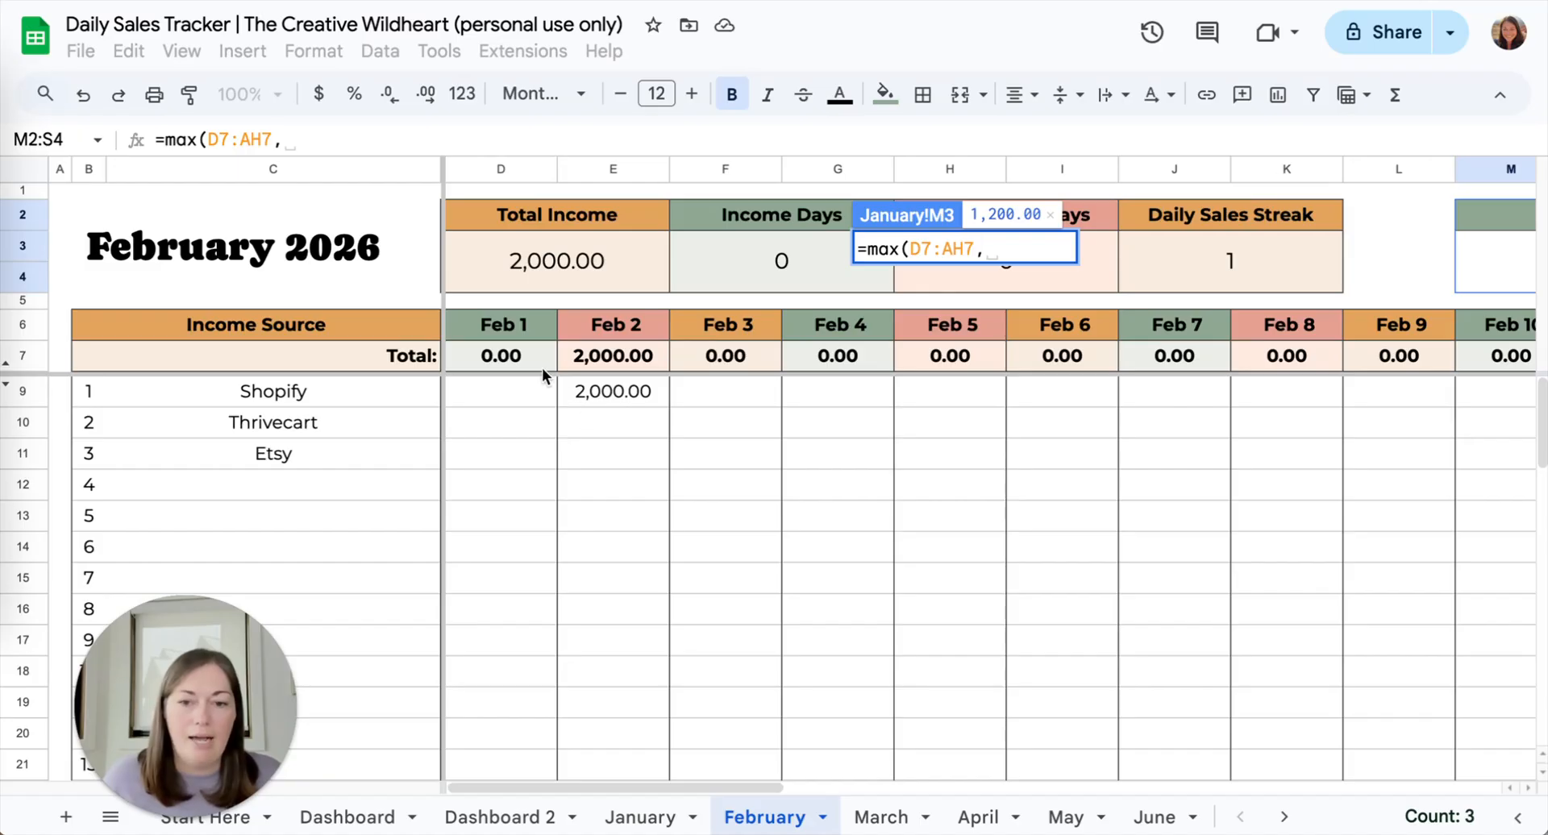
left_click_drag(514, 361, 1322, 354)
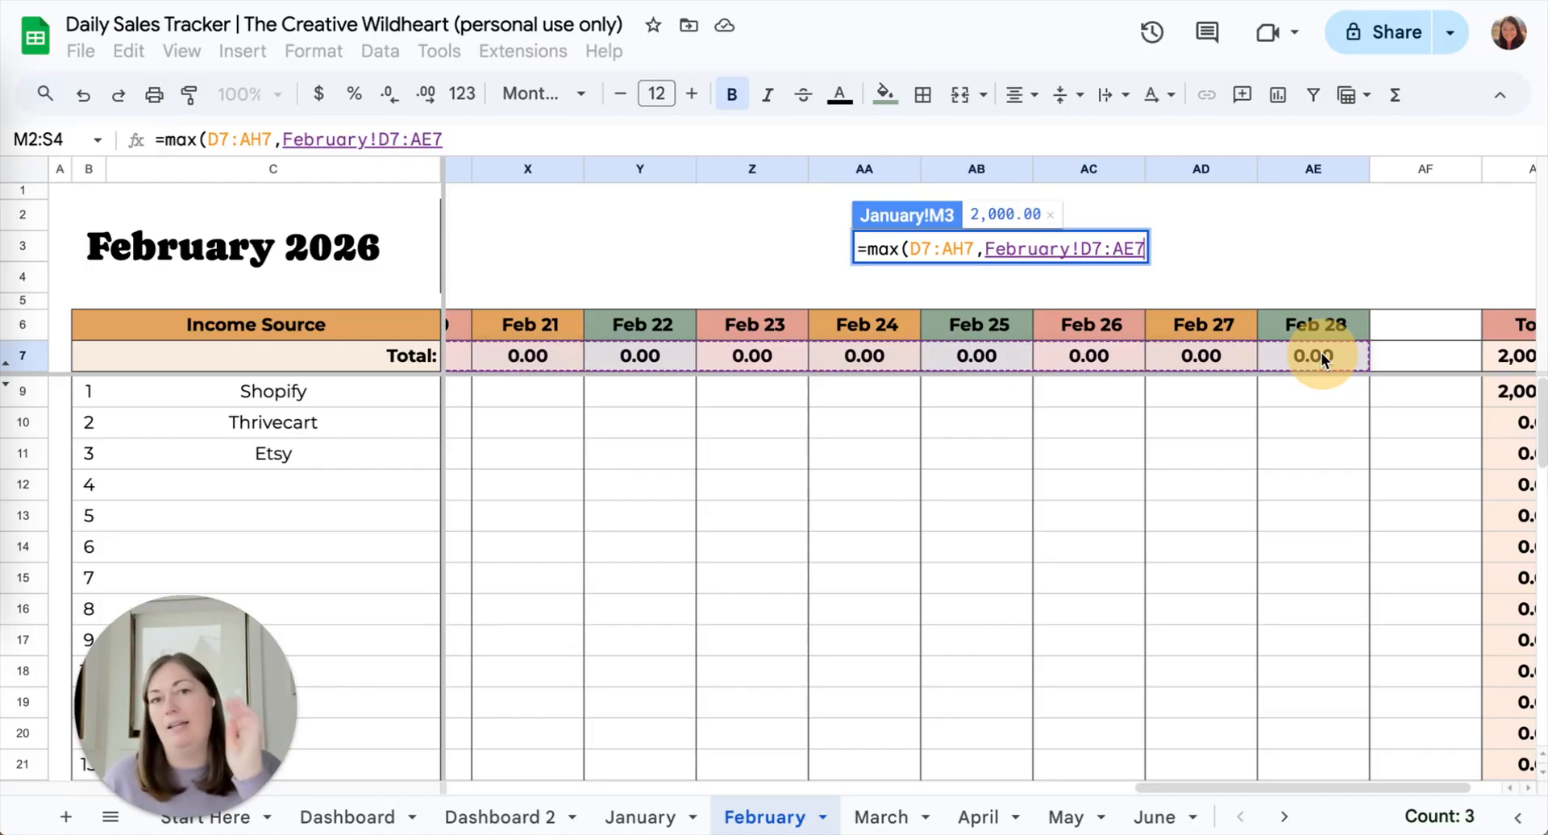
left_click_drag(1322, 352, 1322, 352)
type(")")
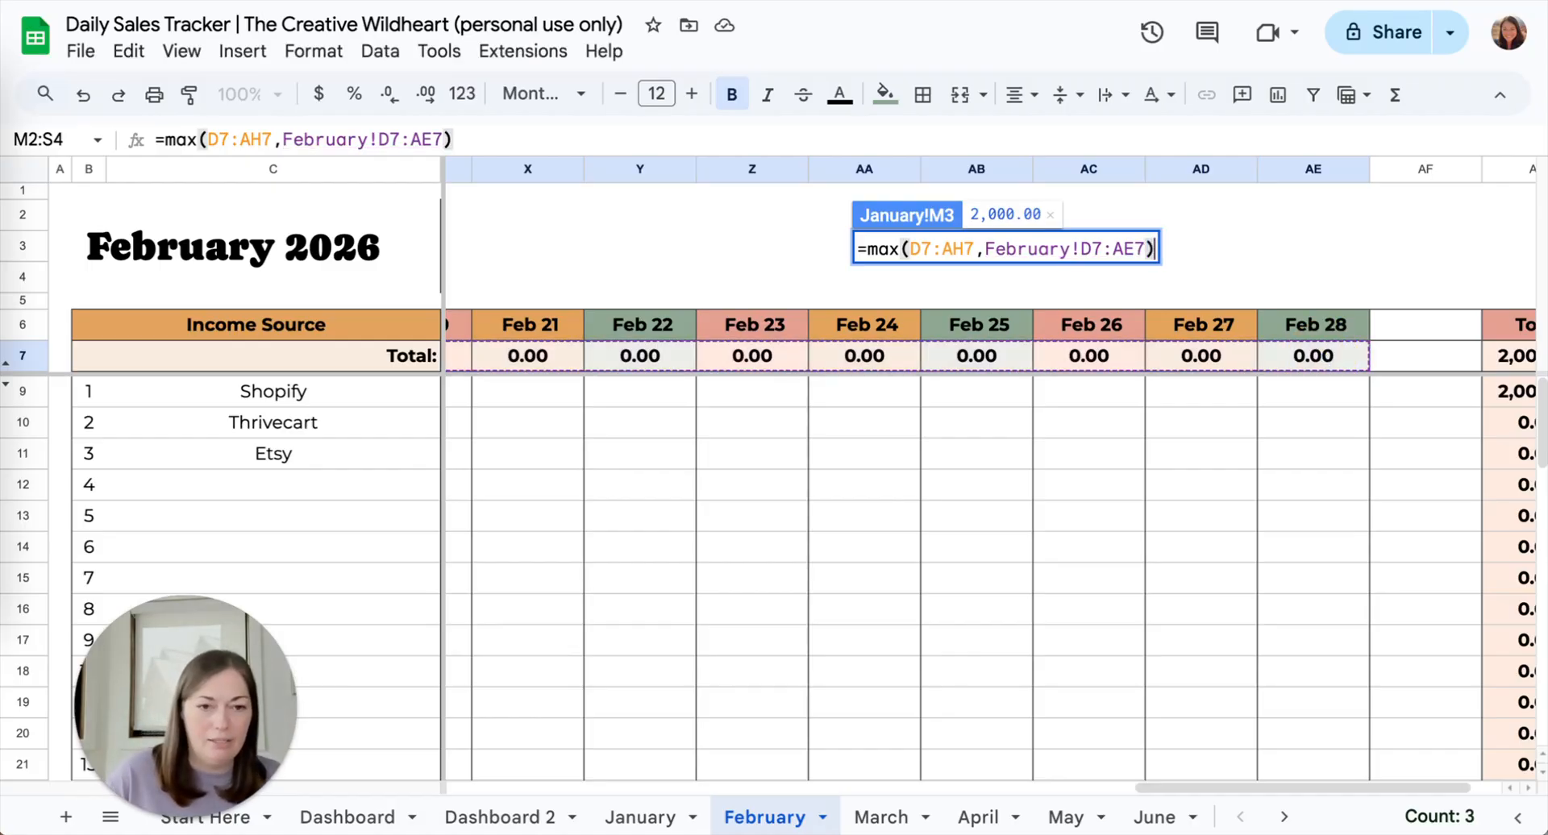
key("BackSpace")
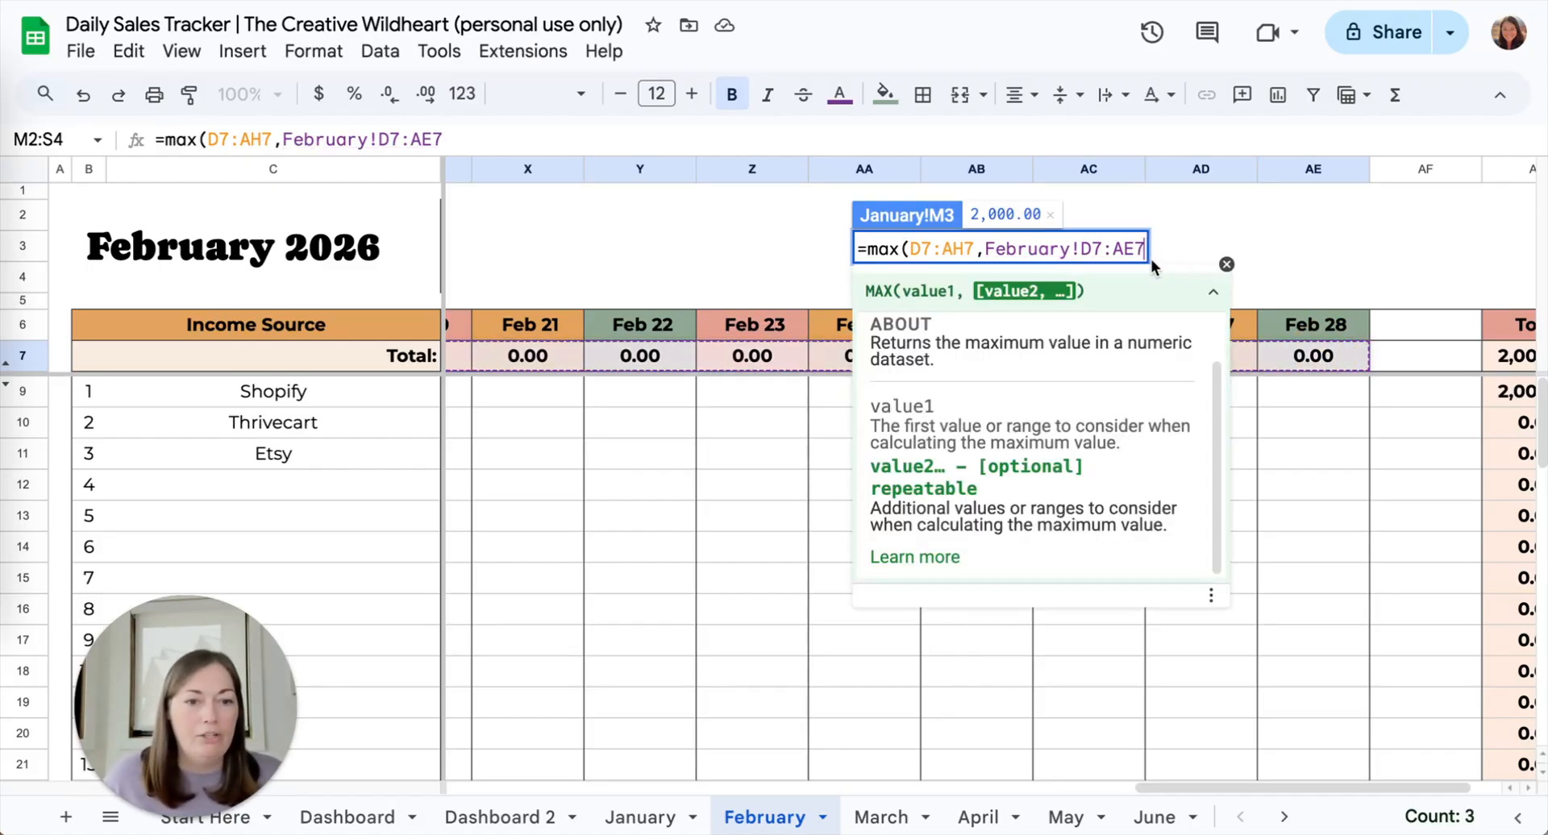
type(",")
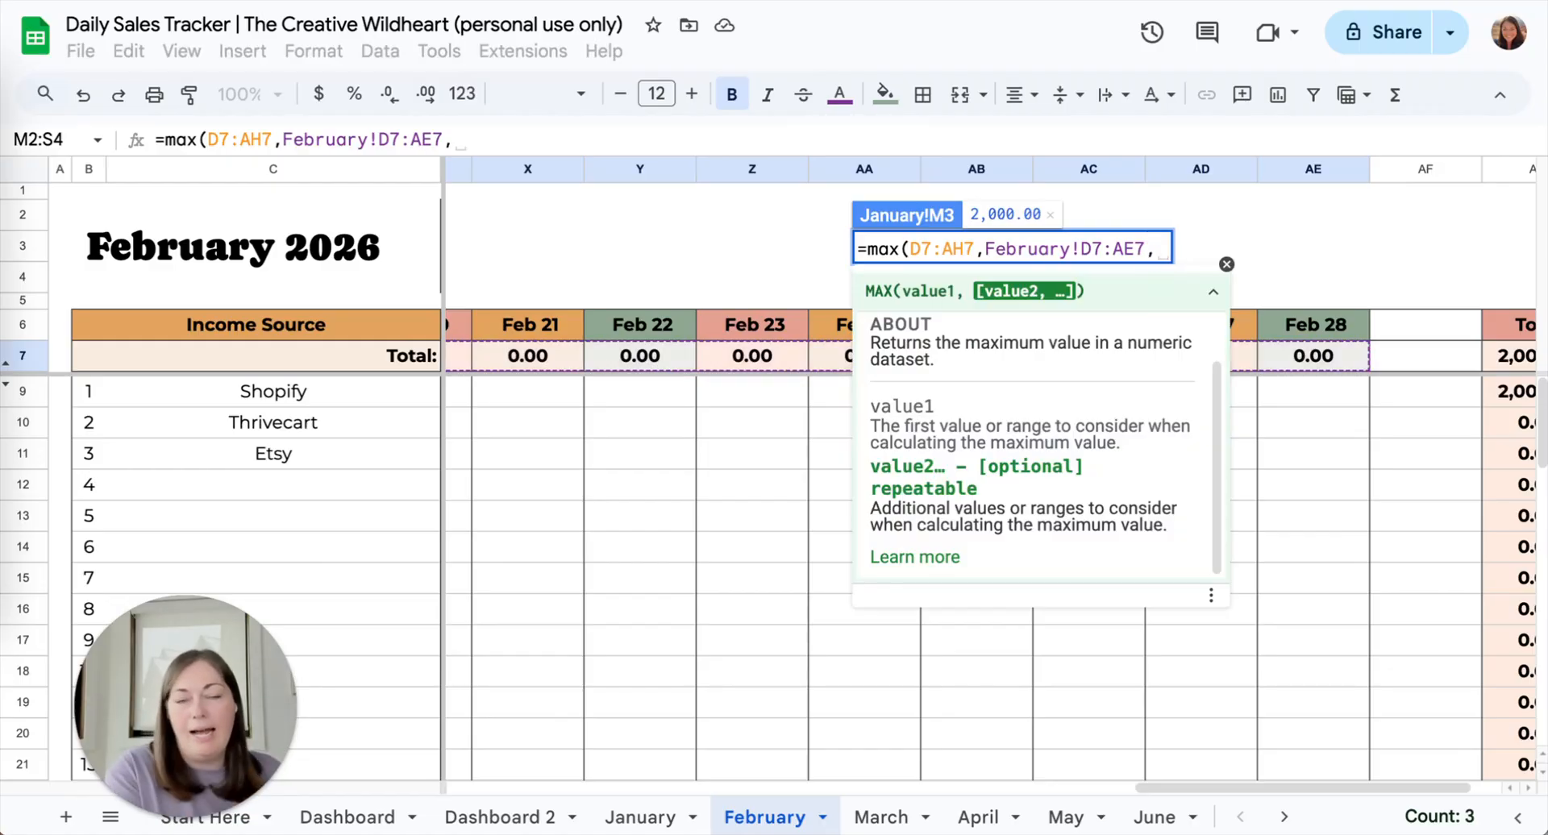
key("BackSpace")
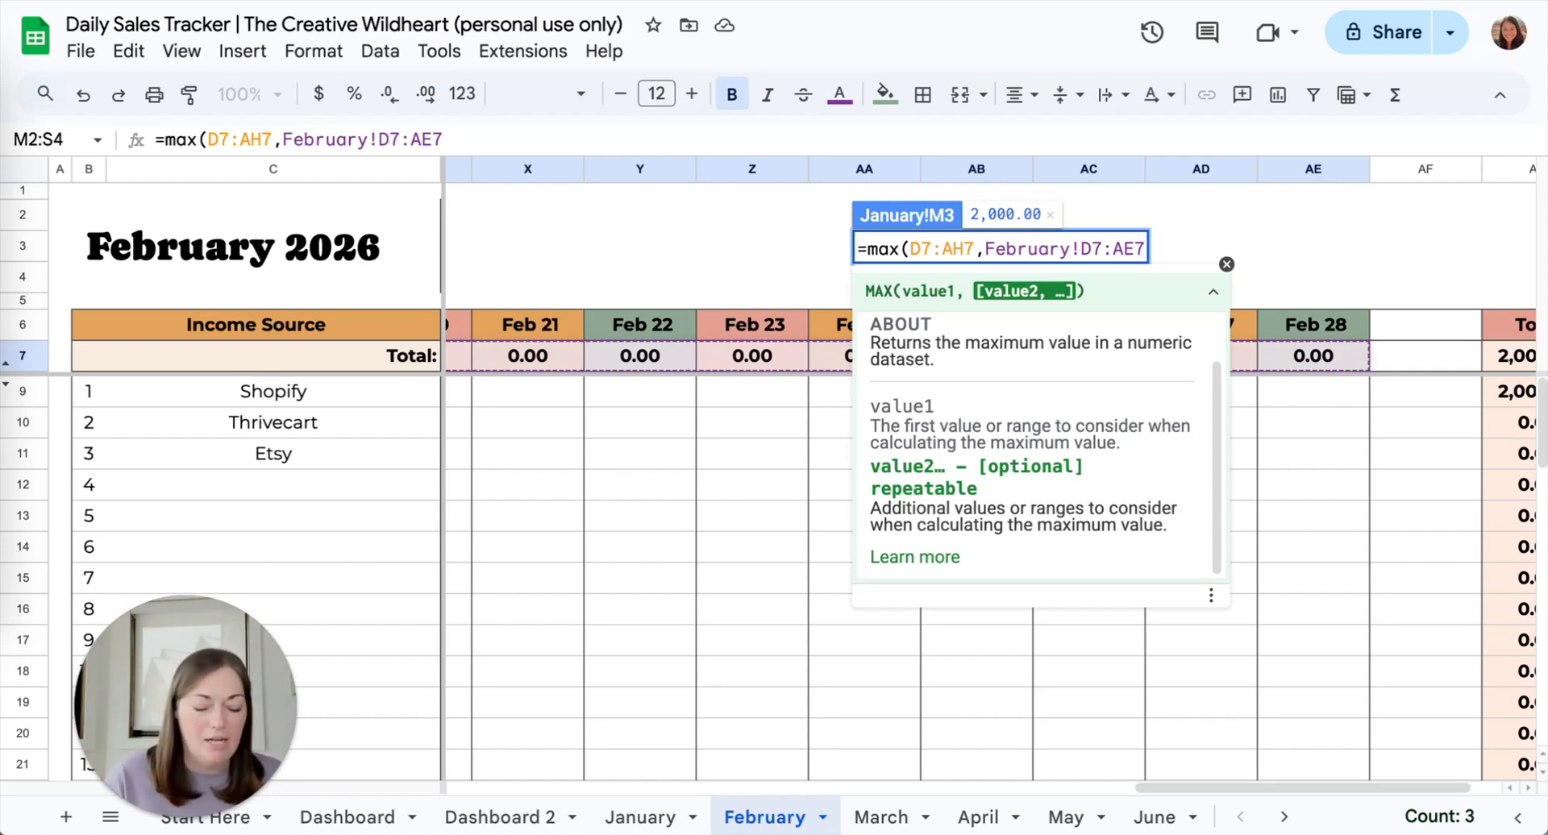
type(")")
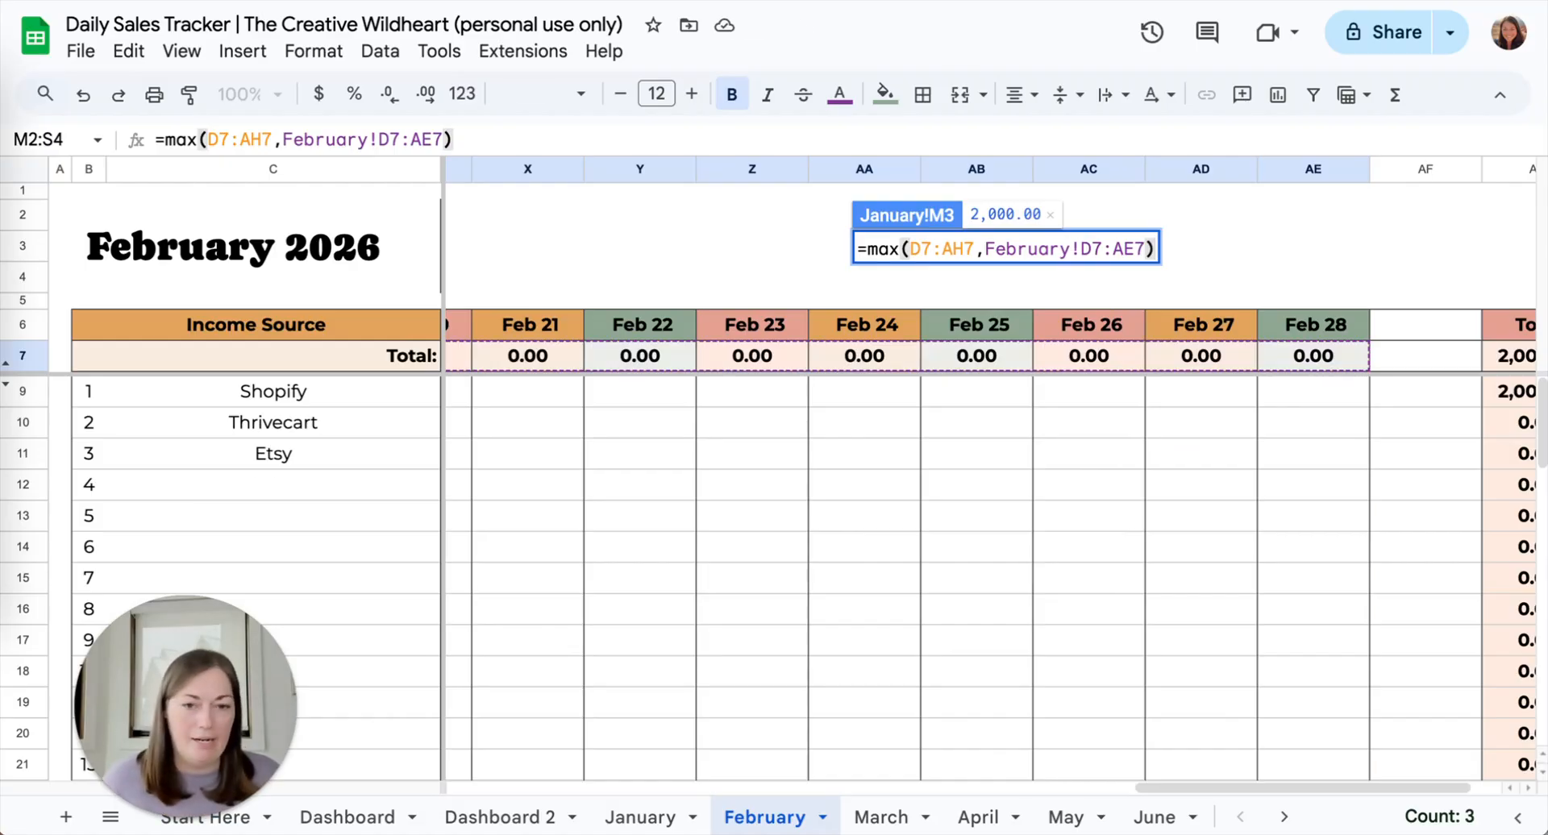
key("Return")
scroll(716, 255, "left", 10)
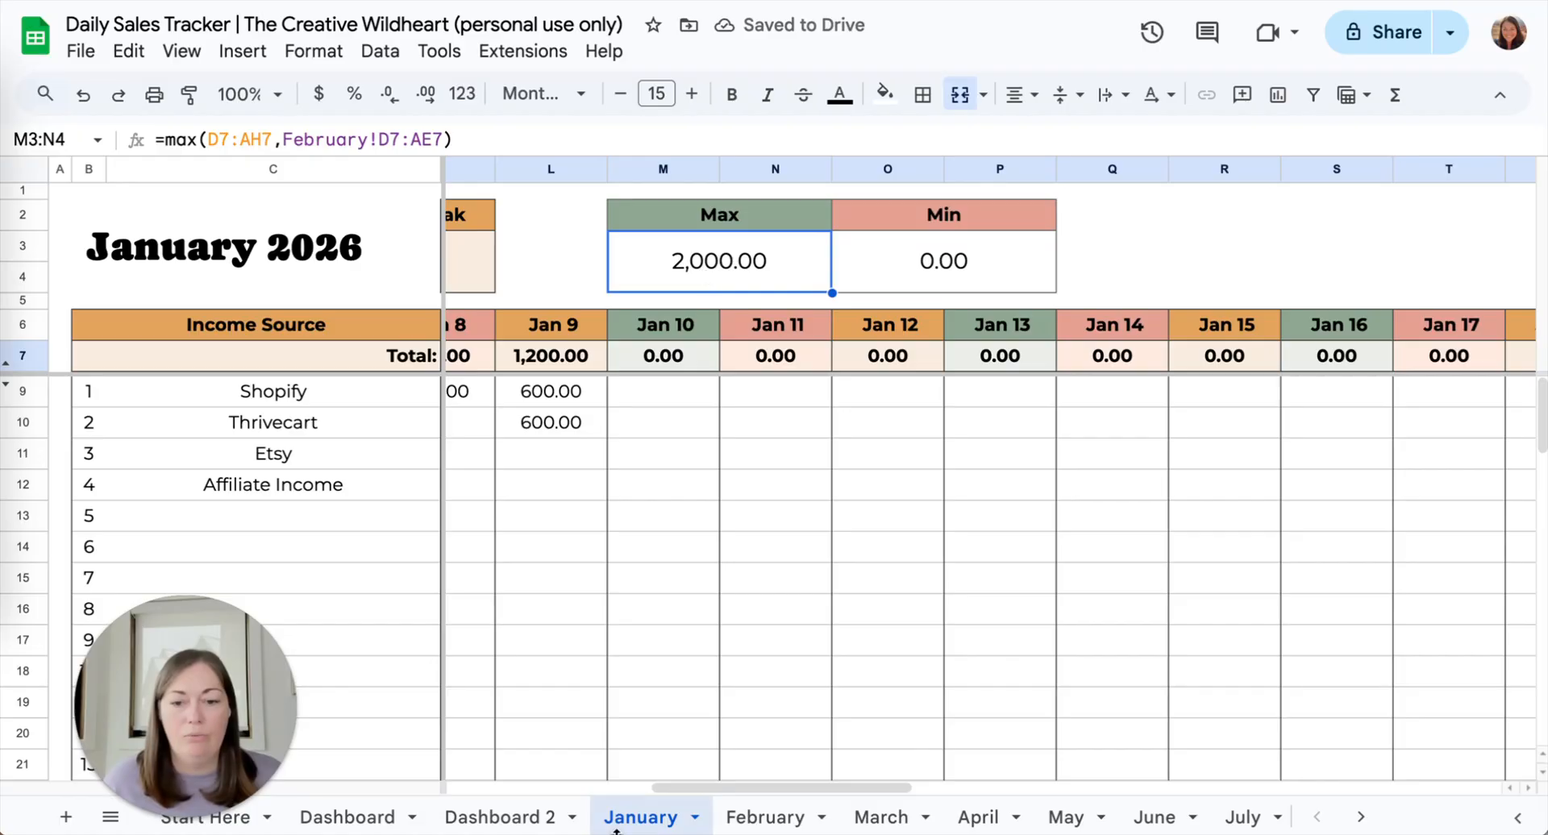
Check the daily totals on the February sheet and record 1000 of Etsy income for Jan 9 in cell L11 of the January sheet
left_click(764, 816)
scroll(572, 484, "left", 1)
scroll(582, 409, "left", 20)
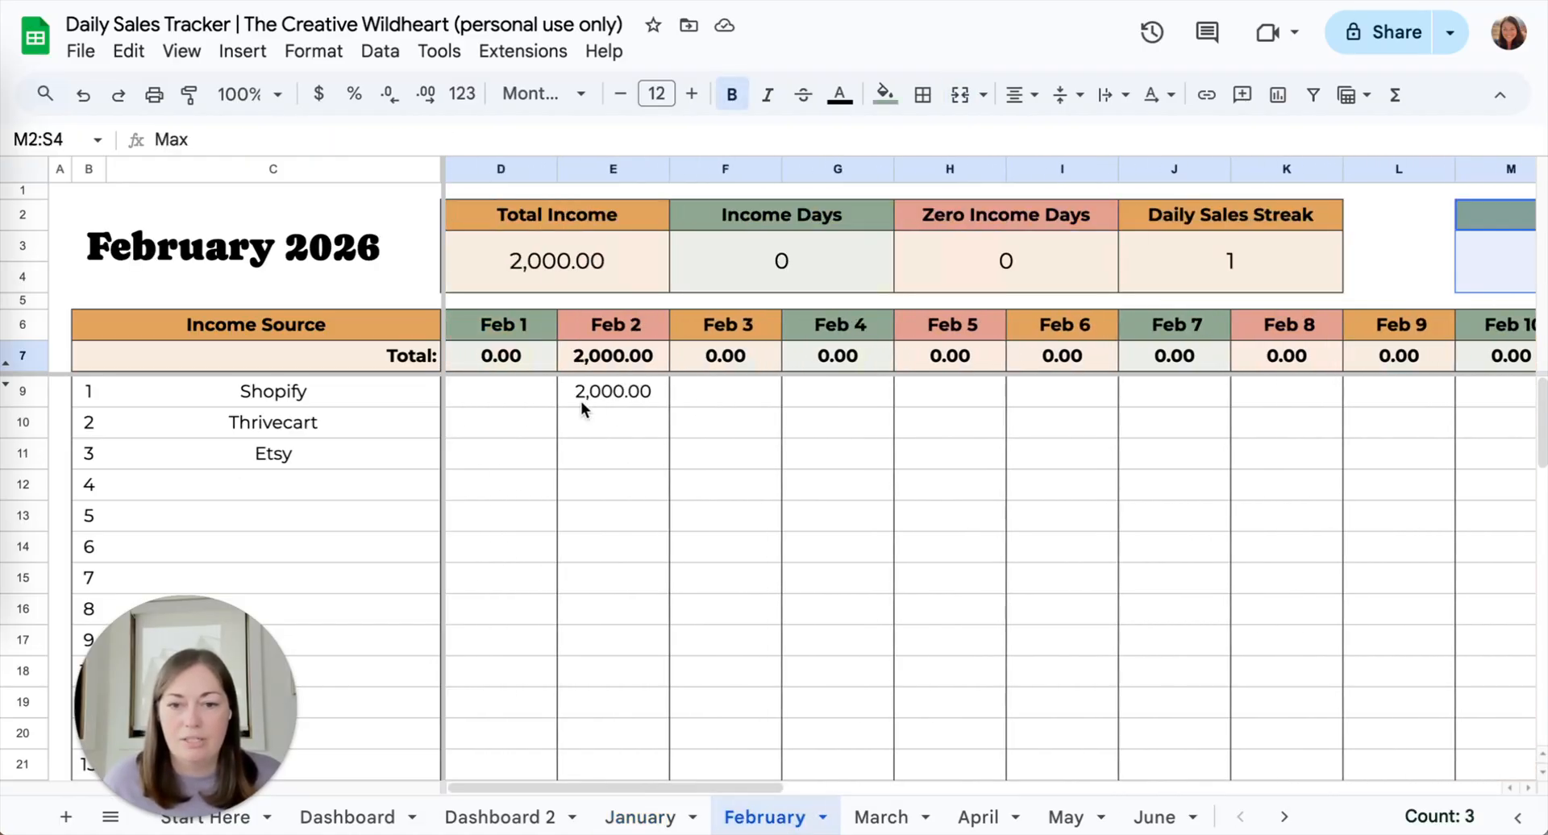
left_click(638, 817)
scroll(569, 445, "left", 4)
left_click(749, 456)
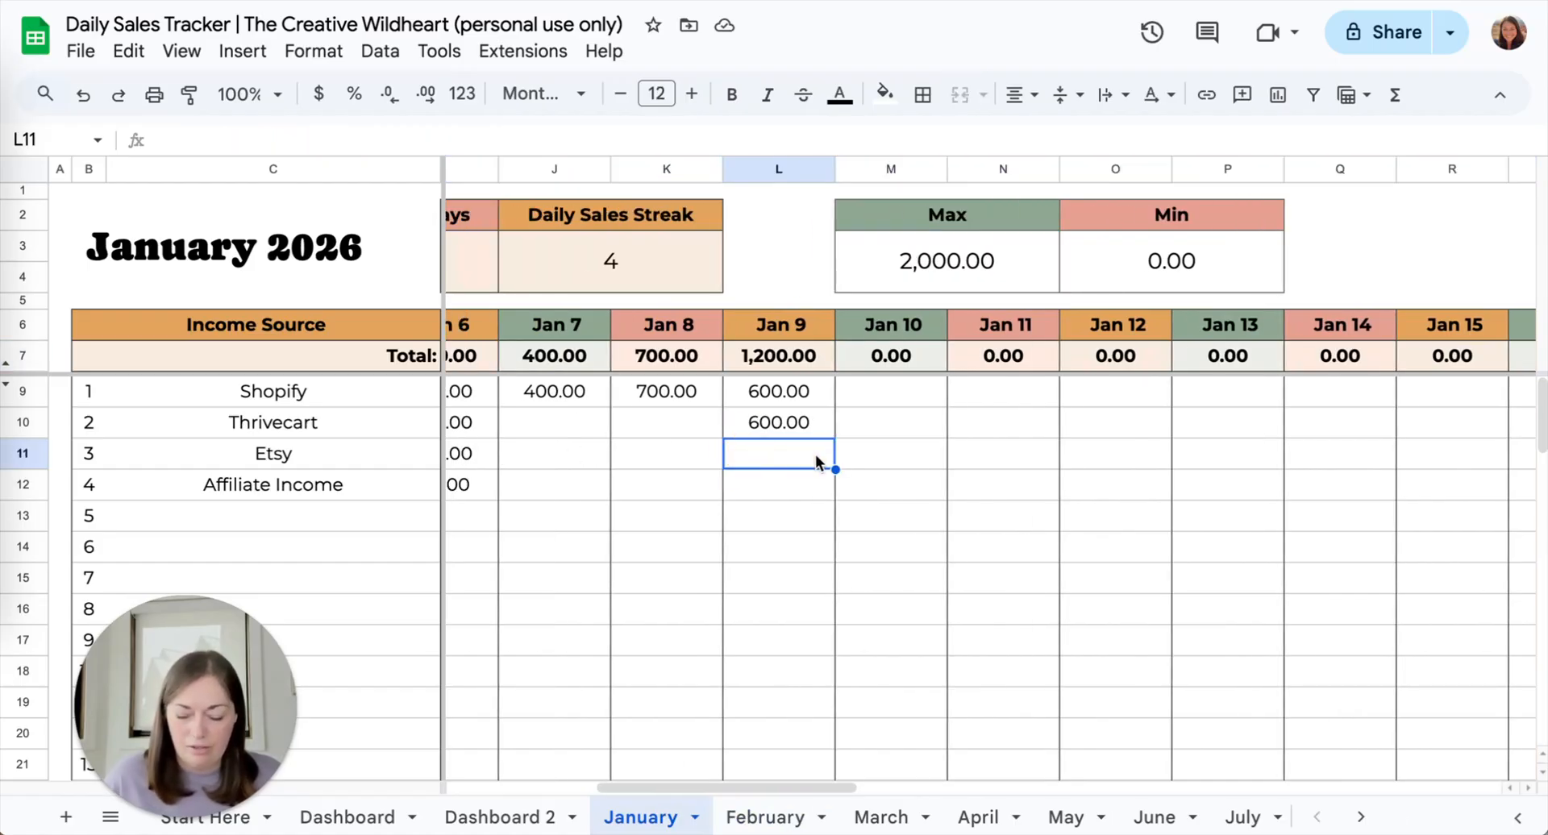
type("1,00")
type("000")
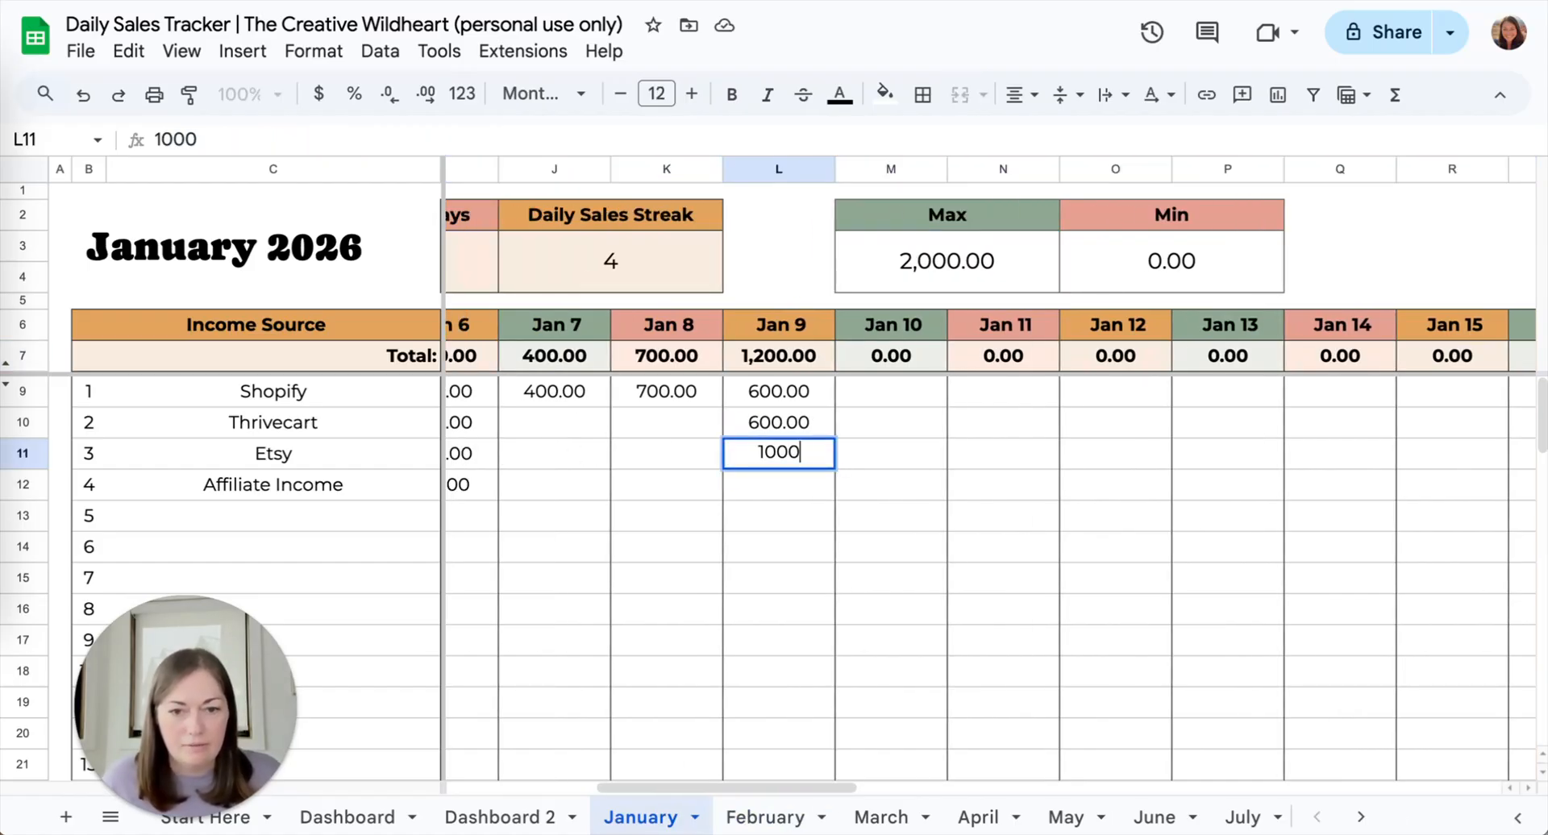
key("Return")
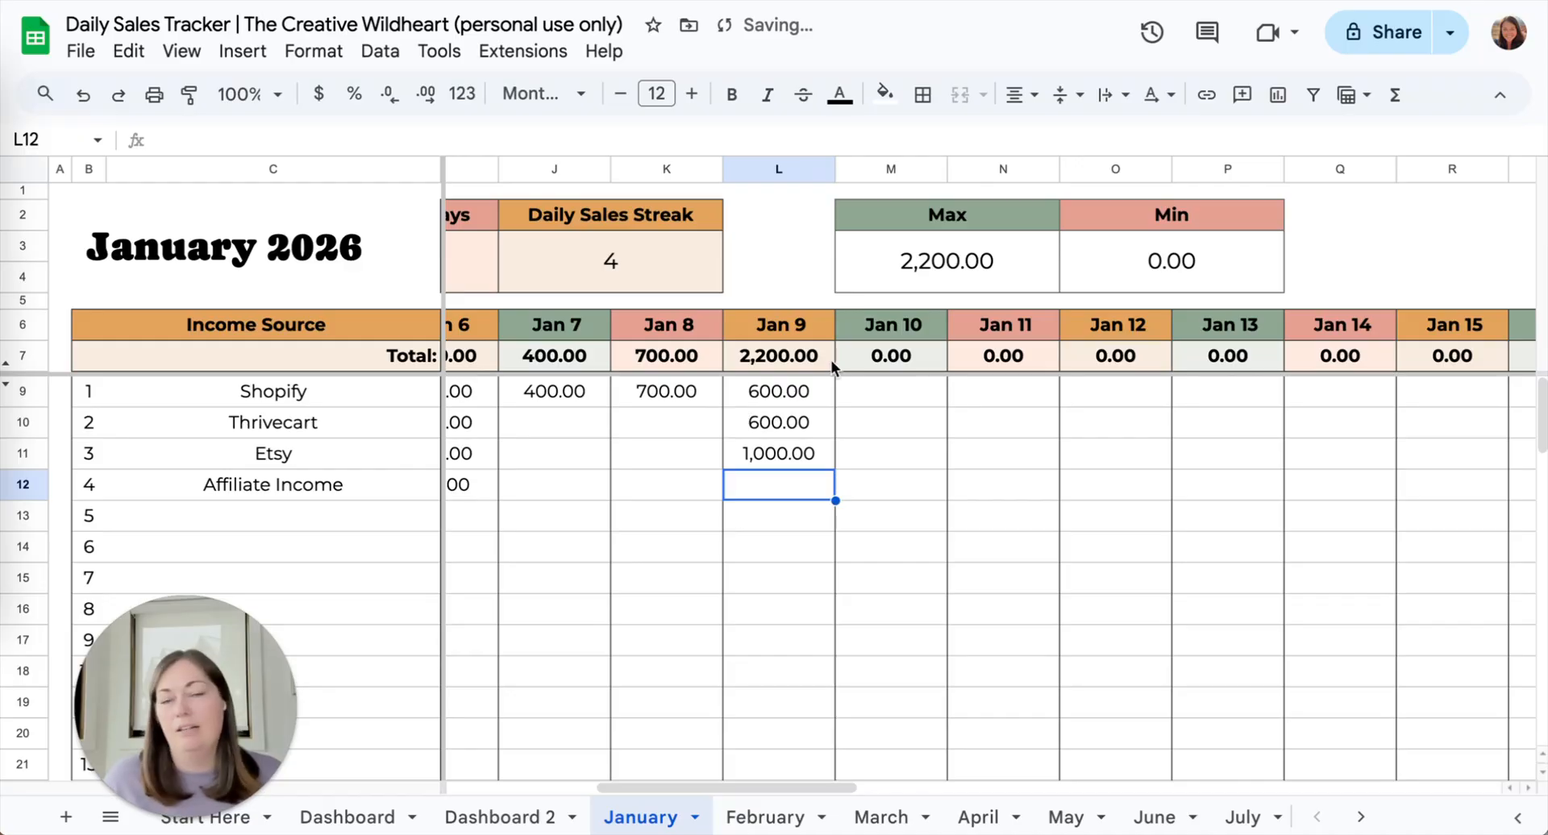